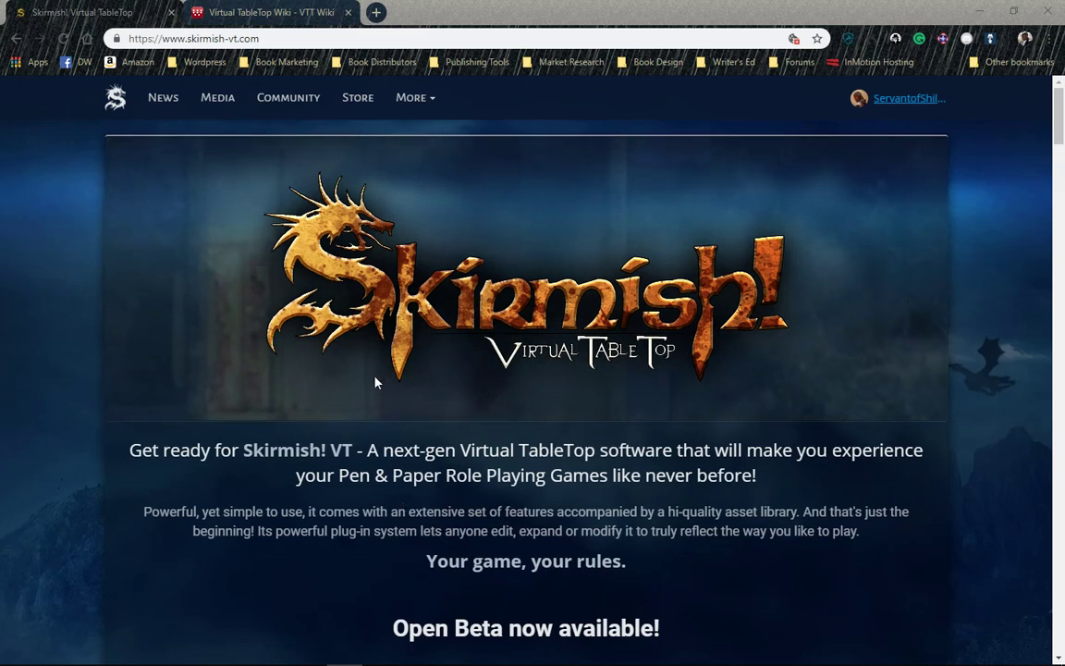
# Open the Store page of the Skirmish! website to view its offerings, and minimize the browser
pyautogui.click(359, 99)
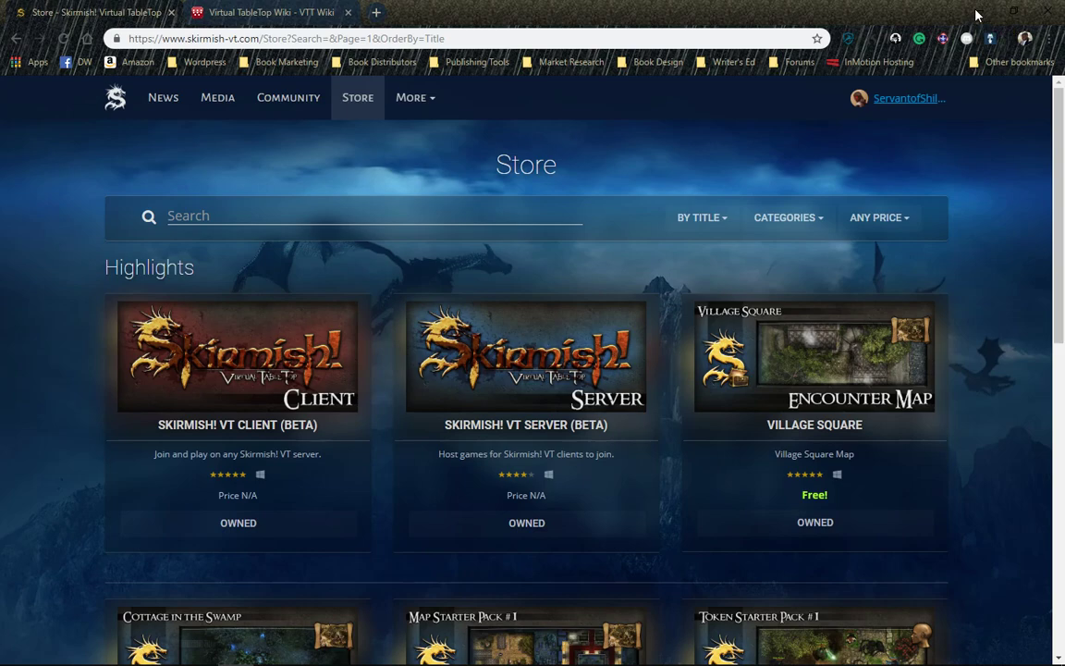
pyautogui.click(977, 15)
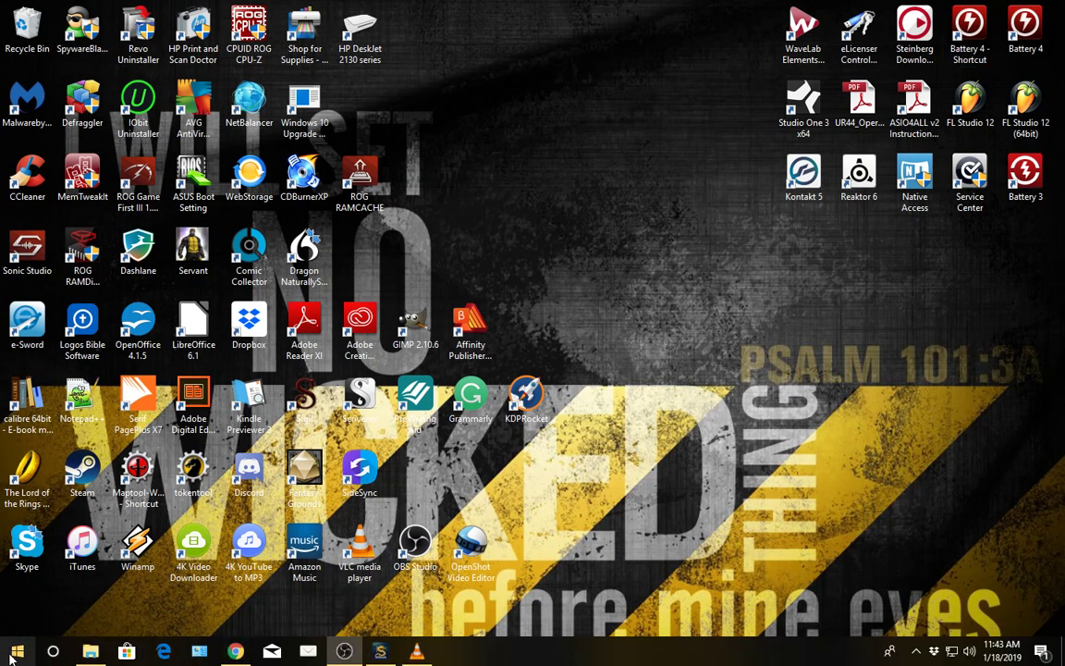
# Launch Skirmish! VT Client (beta), log in with the remembered credentials and join the listed server
pyautogui.click(11, 658)
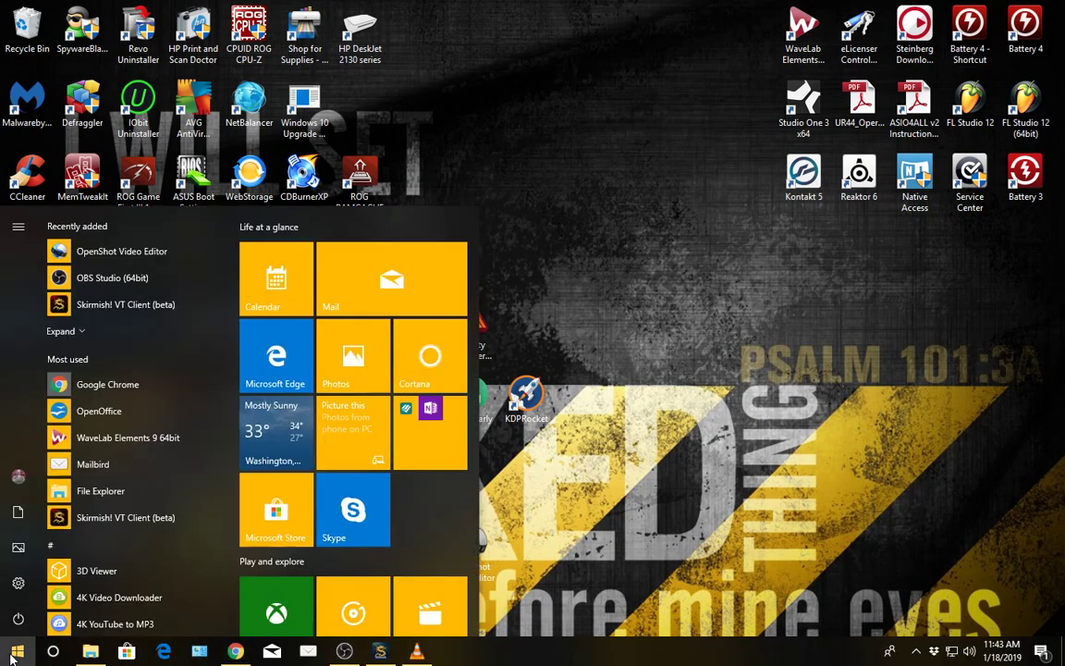
pyautogui.click(140, 316)
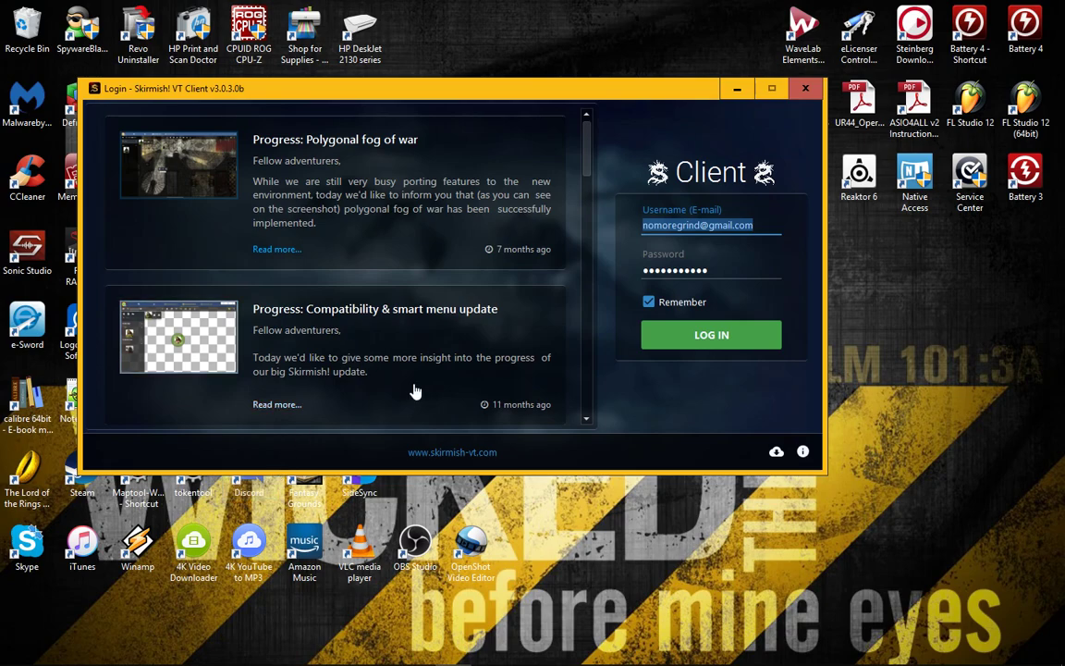
pyautogui.click(695, 336)
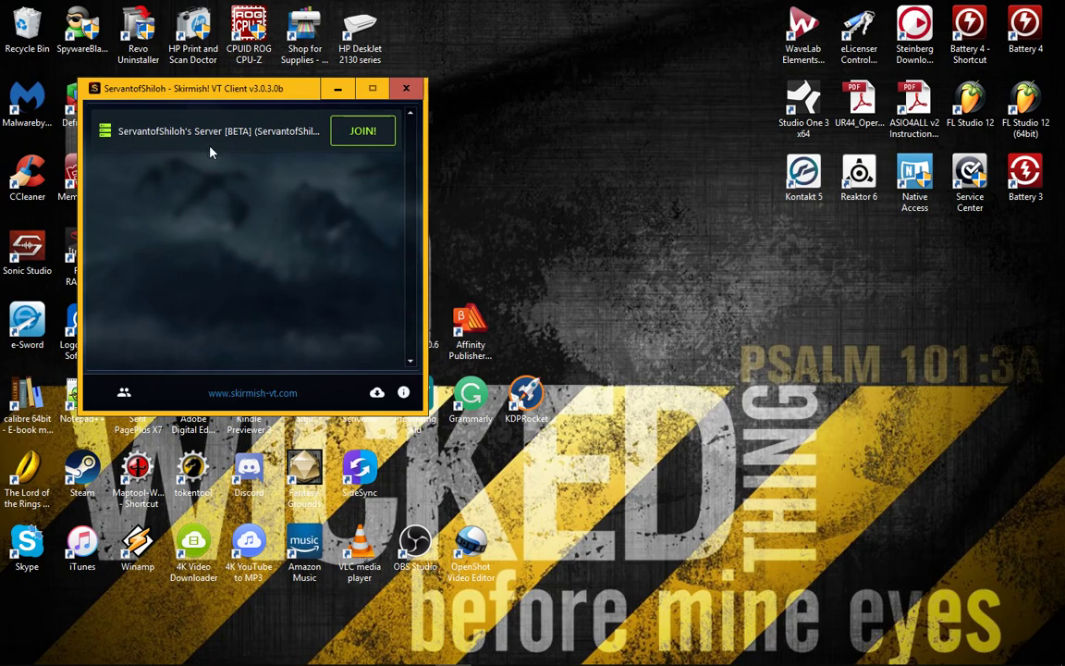
pyautogui.click(362, 138)
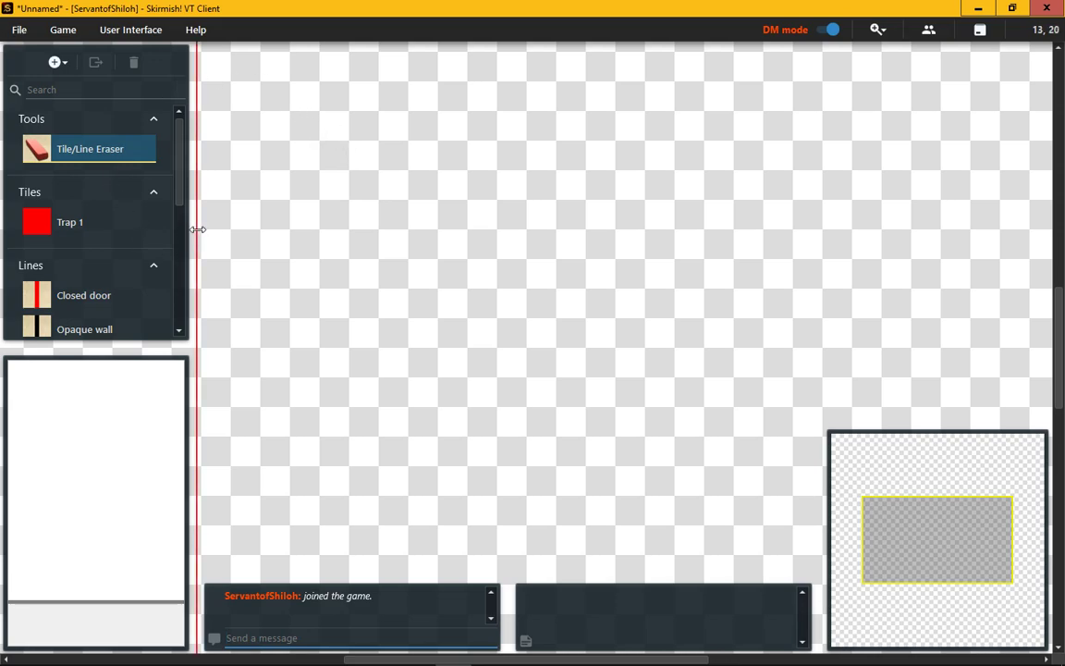
# Narrow the left panel, and toggle its display off and back on
pyautogui.moveTo(197, 229); pyautogui.dragTo(176, 246)
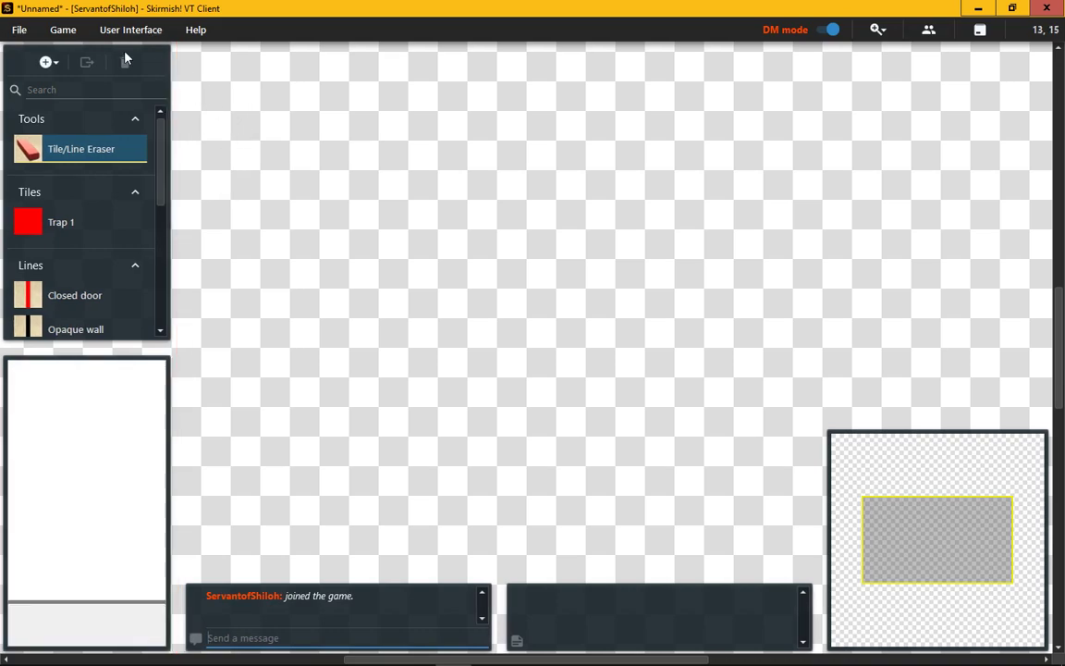
pyautogui.click(120, 35)
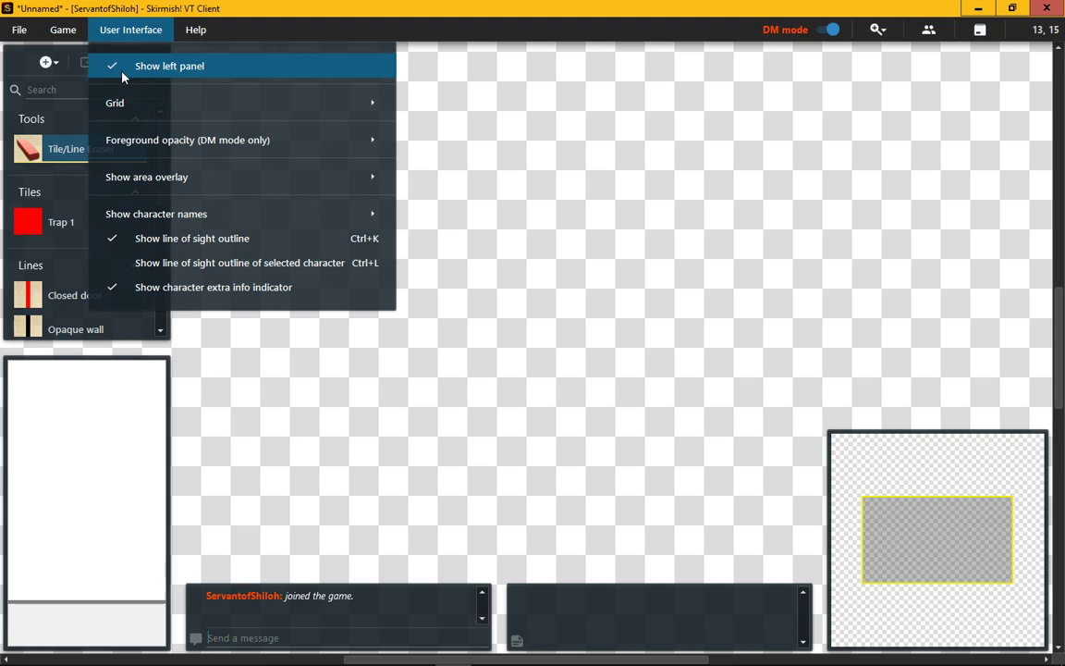
pyautogui.click(121, 72)
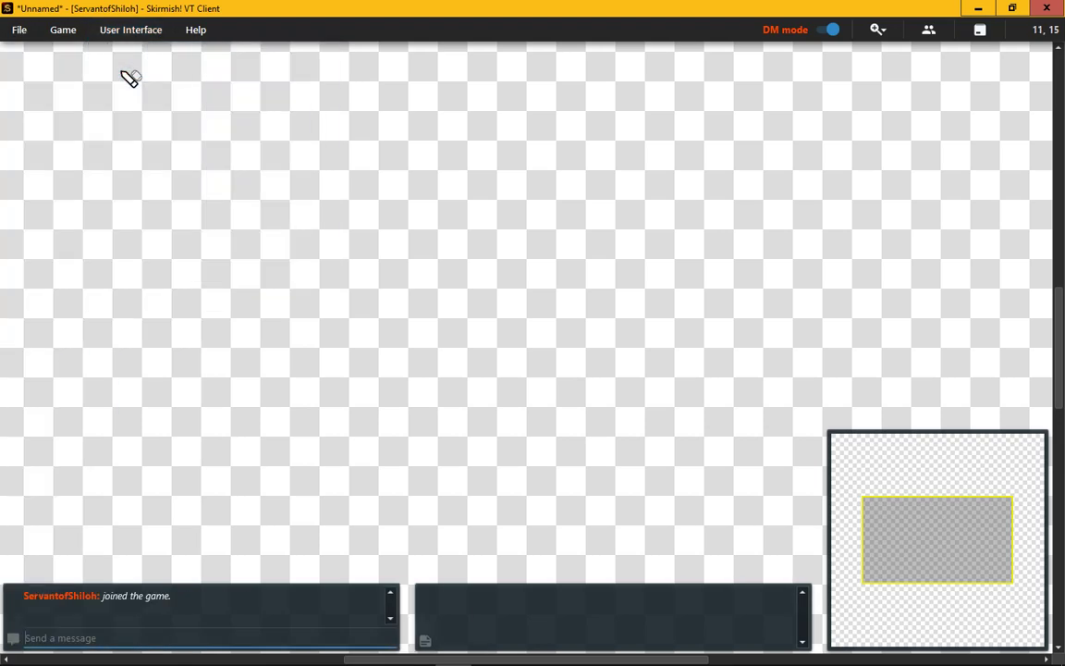
pyautogui.click(130, 30)
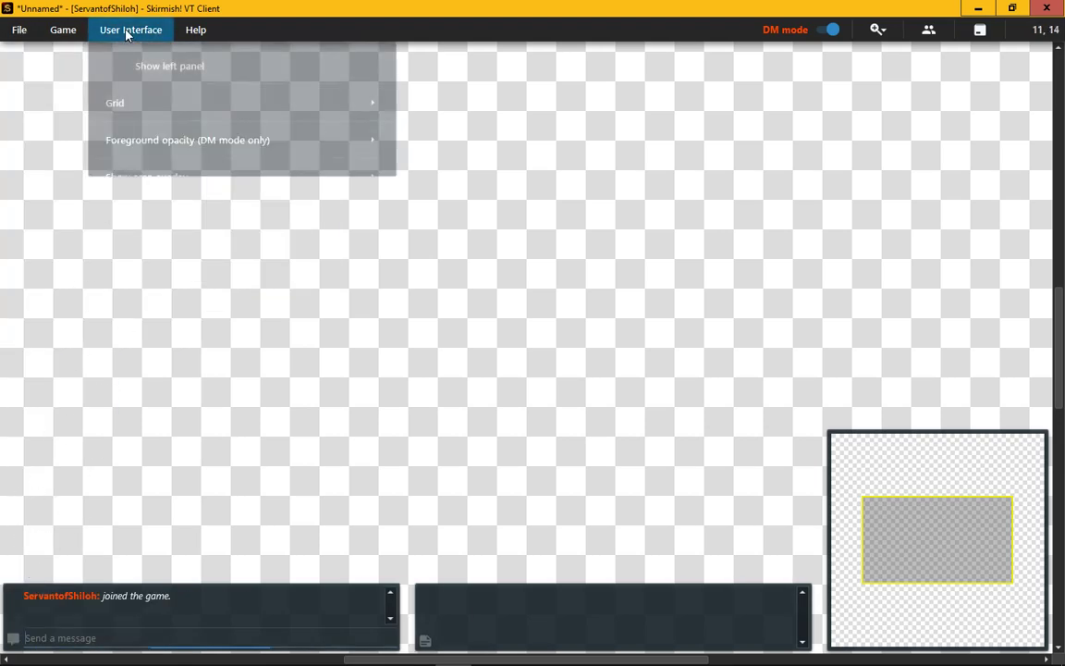
pyautogui.click(121, 67)
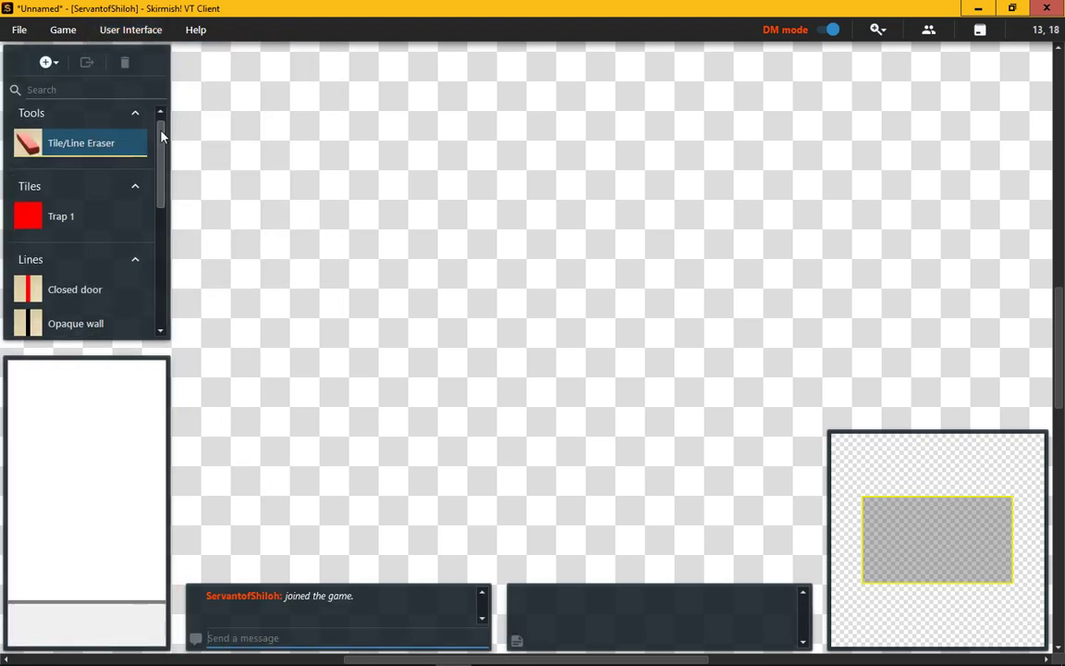
# Select PC 1 under the PCs category and preview its enlarged portrait
pyautogui.moveTo(159, 136); pyautogui.dragTo(169, 245)
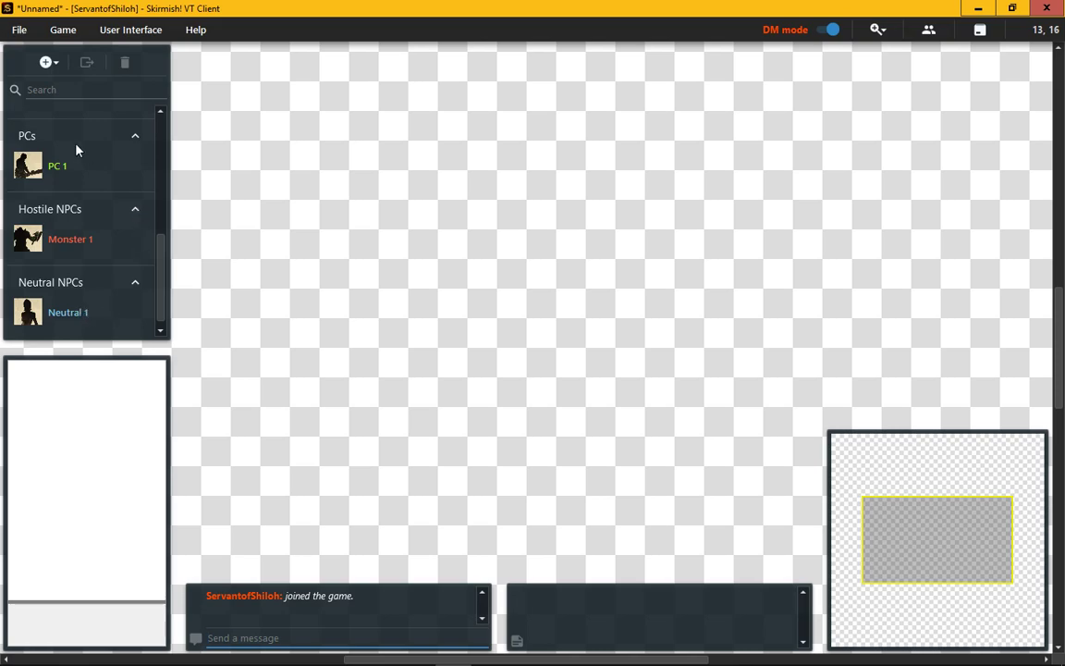
pyautogui.doubleClick(67, 164)
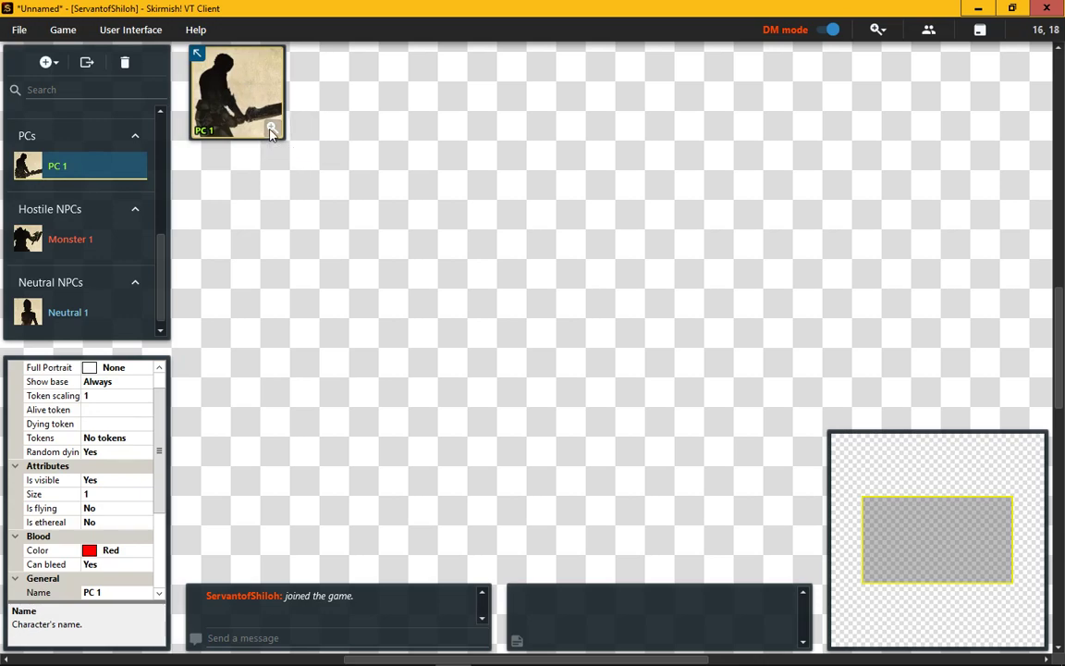
pyautogui.click(271, 129)
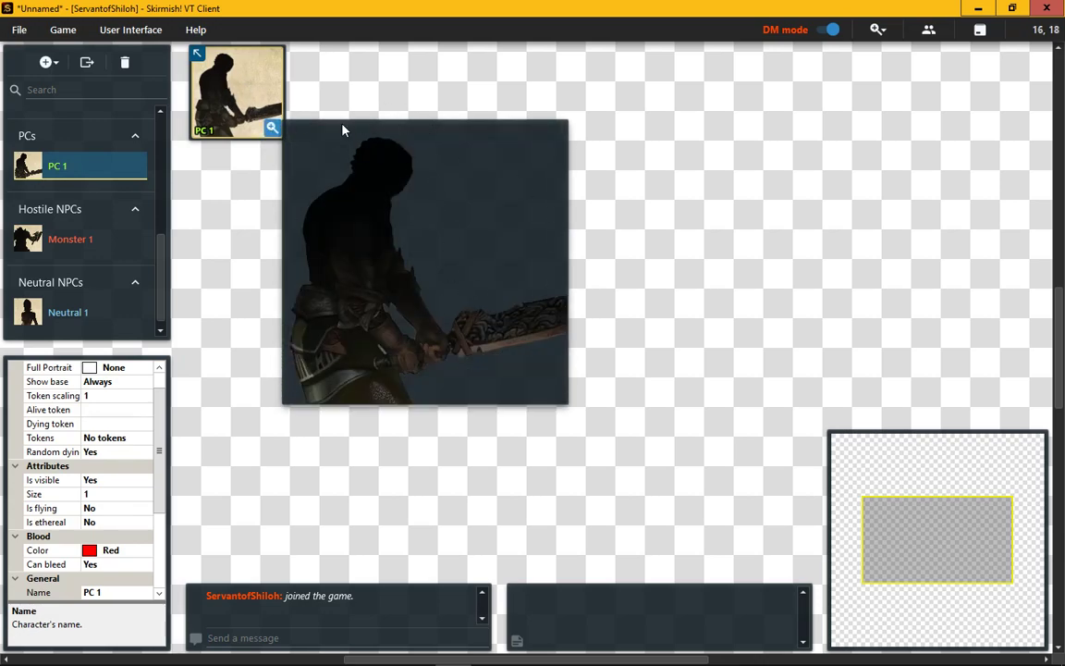
pyautogui.moveTo(281, 132); pyautogui.dragTo(157, 186)
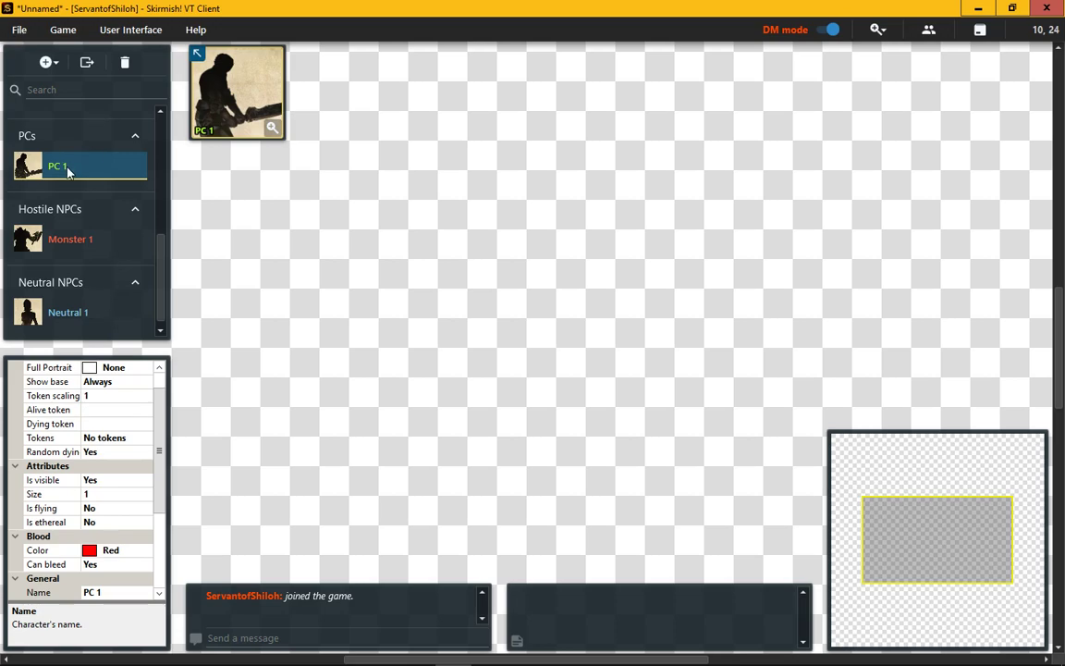
# Place the PC 1, Monster 1 and Neutral 1 character tokens on the board
pyautogui.moveTo(68, 171); pyautogui.dragTo(392, 243)
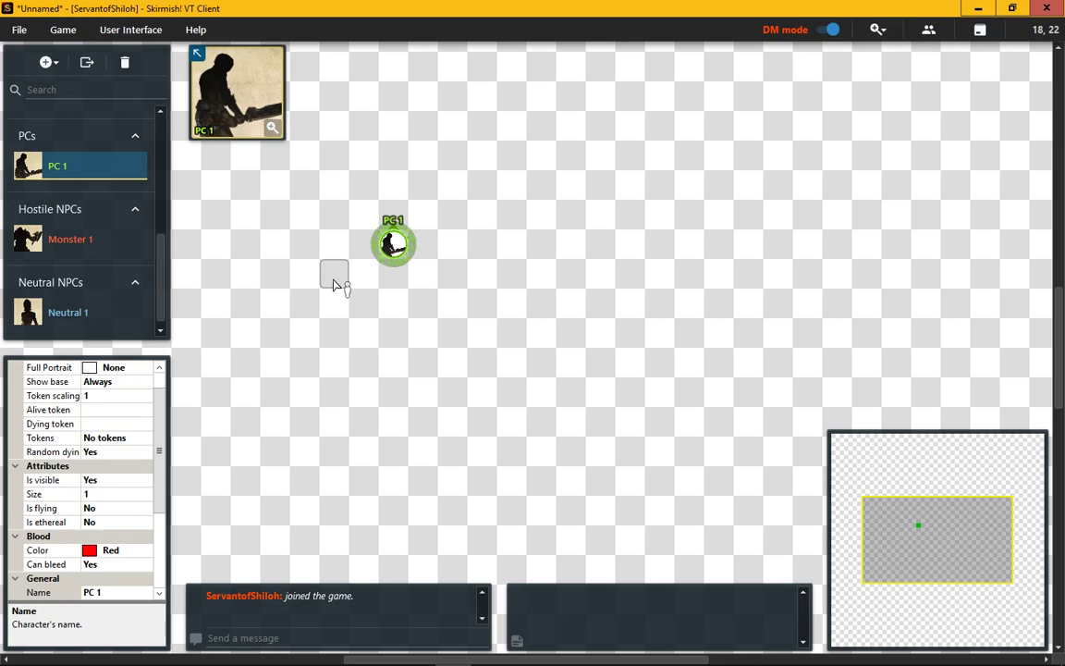
pyautogui.click(103, 238)
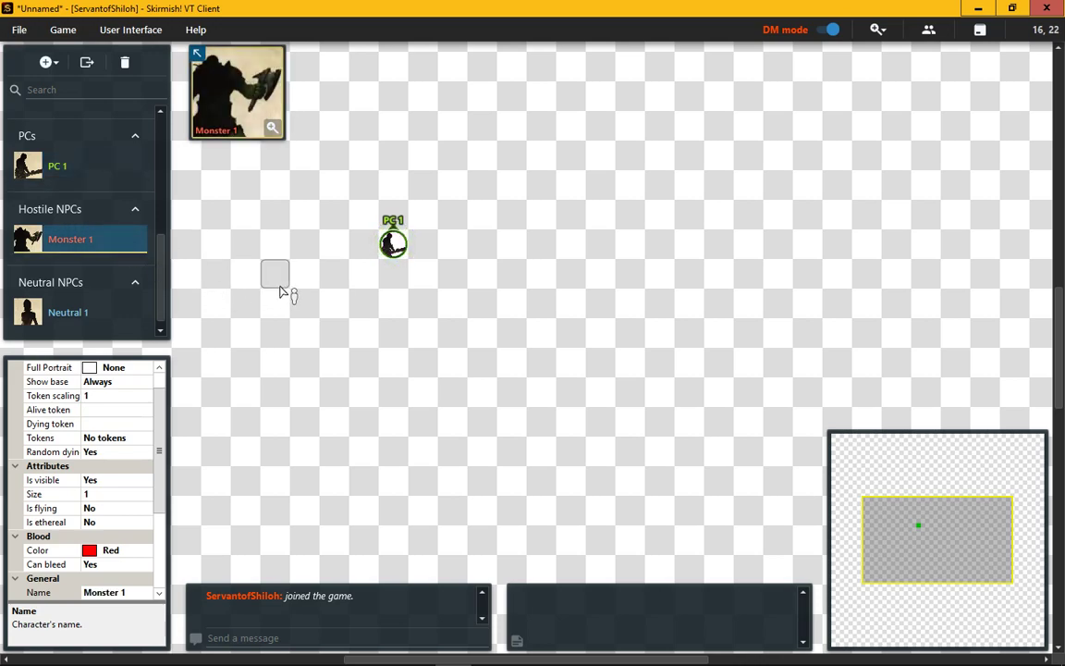
pyautogui.moveTo(282, 292); pyautogui.dragTo(362, 273)
pyautogui.moveTo(83, 311); pyautogui.dragTo(312, 359)
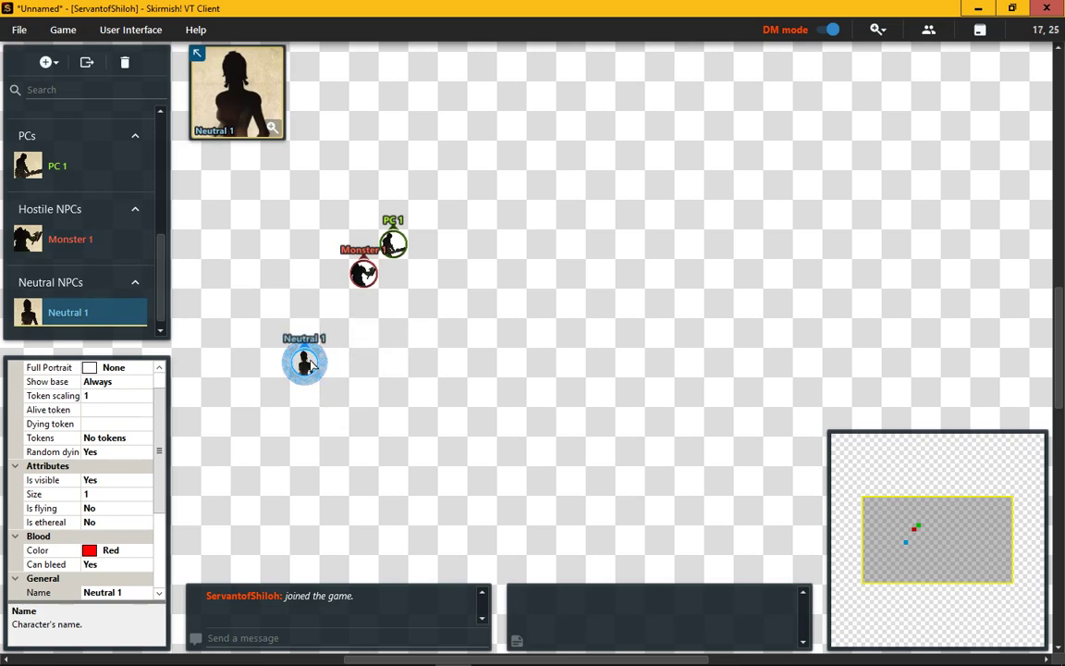
# Remove the Neutral 1 and Monster 1 tokens from the board
pyautogui.rightClick(312, 365)
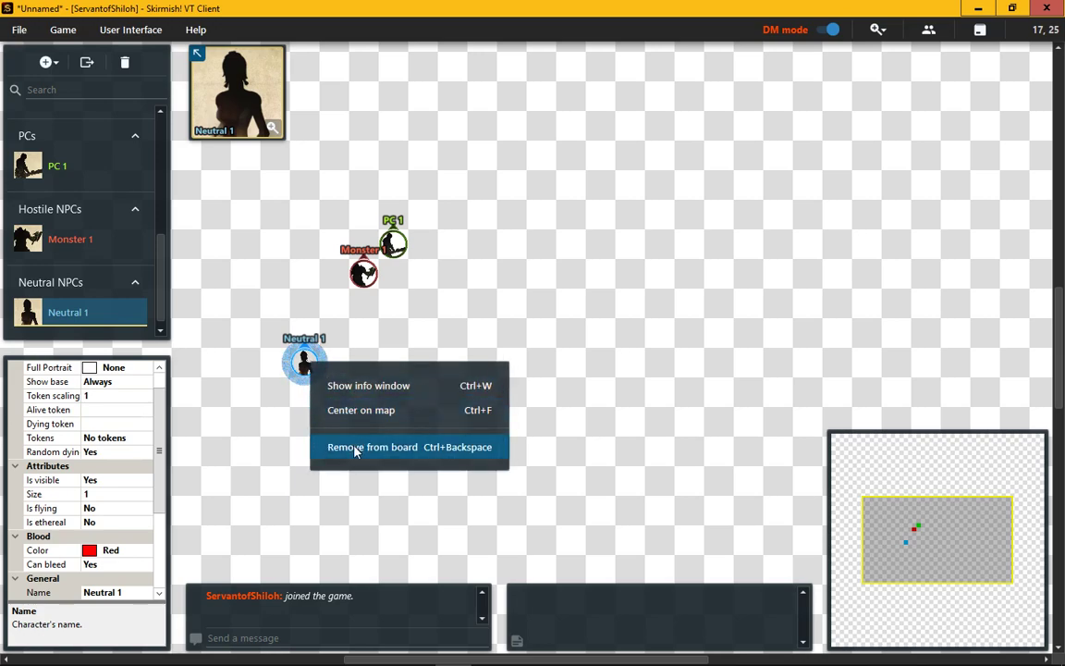
pyautogui.click(354, 450)
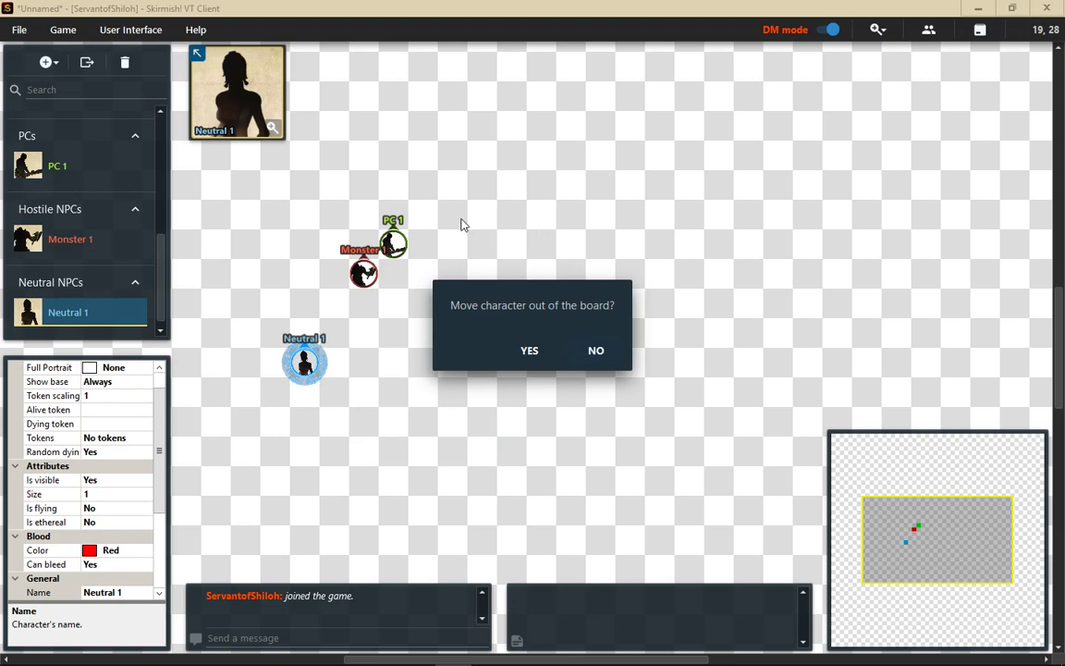
pyautogui.click(528, 360)
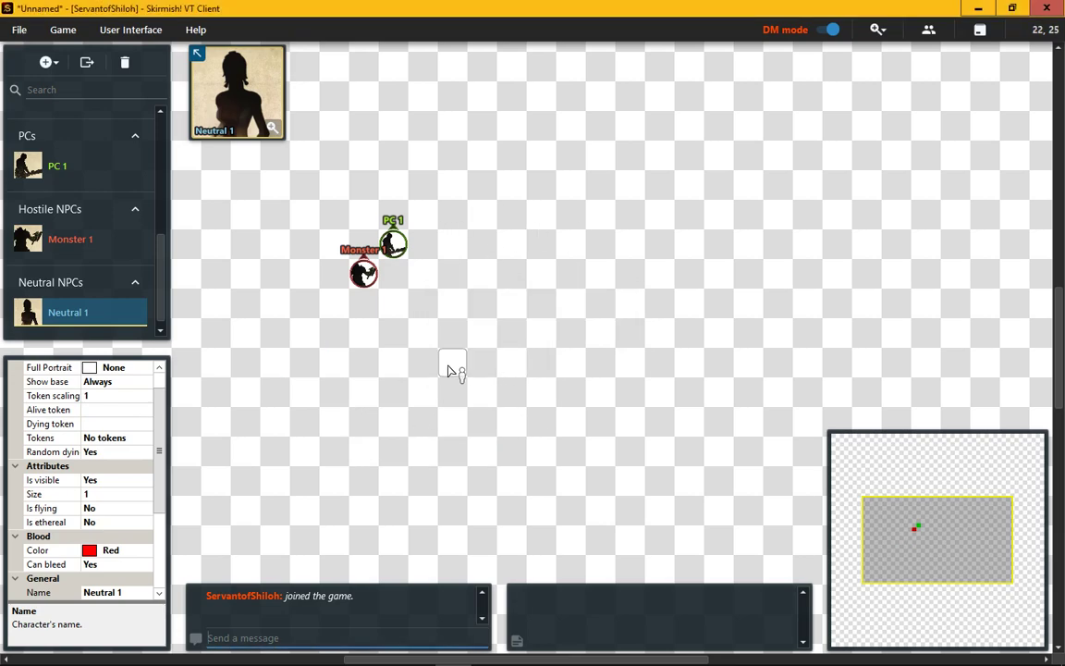
pyautogui.rightClick(367, 275)
pyautogui.click(432, 364)
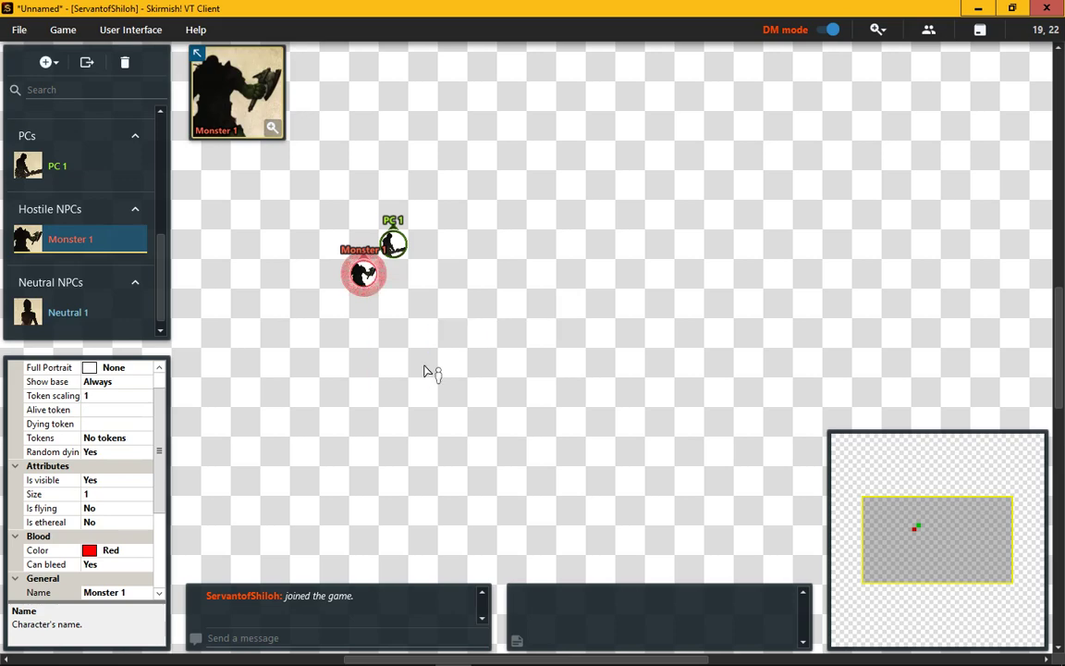
pyautogui.click(517, 352)
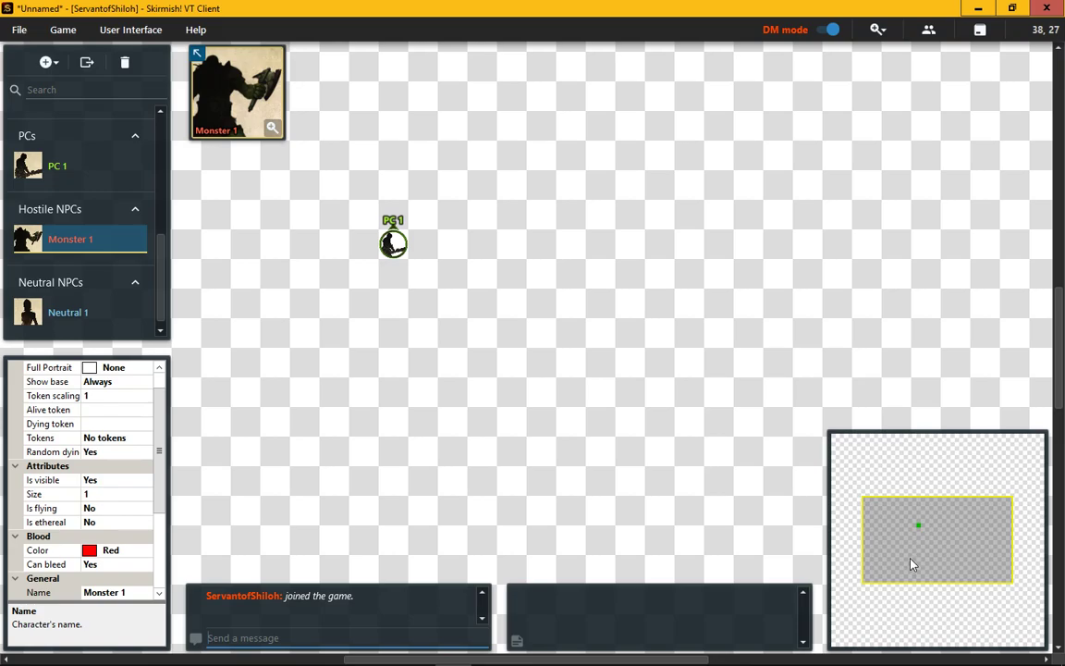
# Examine the selected PC 1 token and the minimap at several zoom levels
pyautogui.scroll(3, 912, 552)
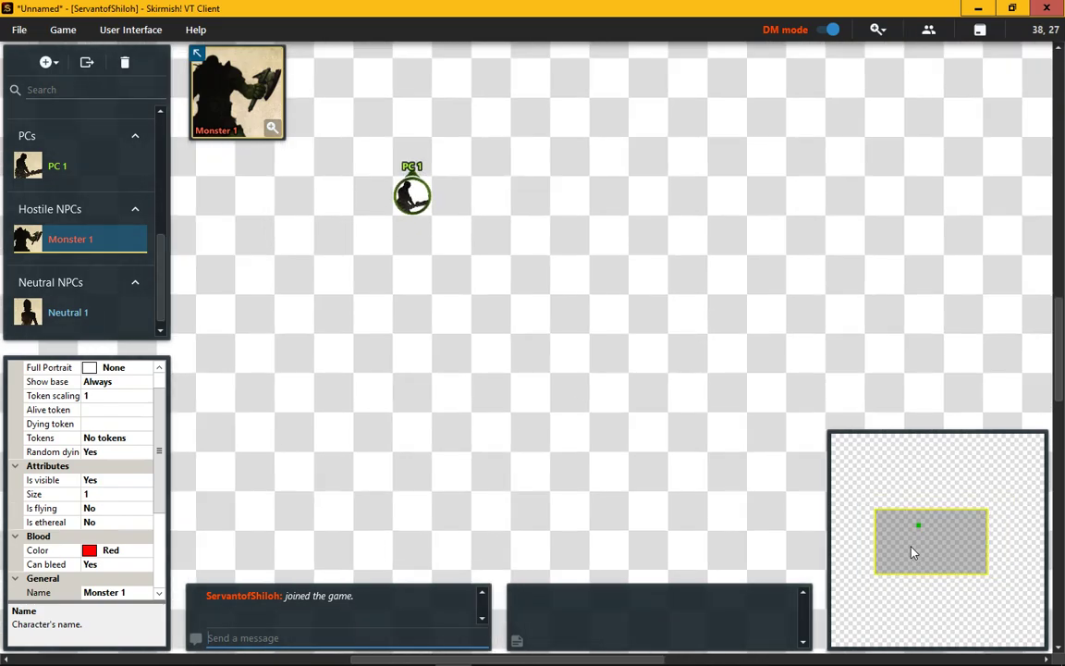
pyautogui.moveTo(912, 552); pyautogui.dragTo(930, 528)
pyautogui.scroll(2, 930, 528)
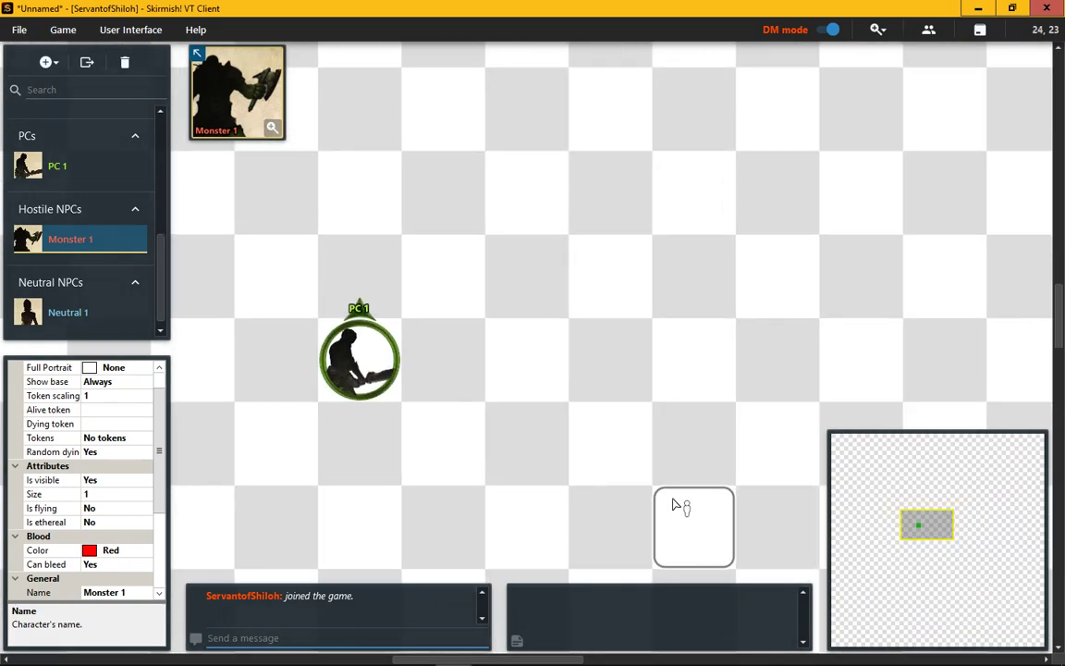
pyautogui.scroll(-3, 625, 379)
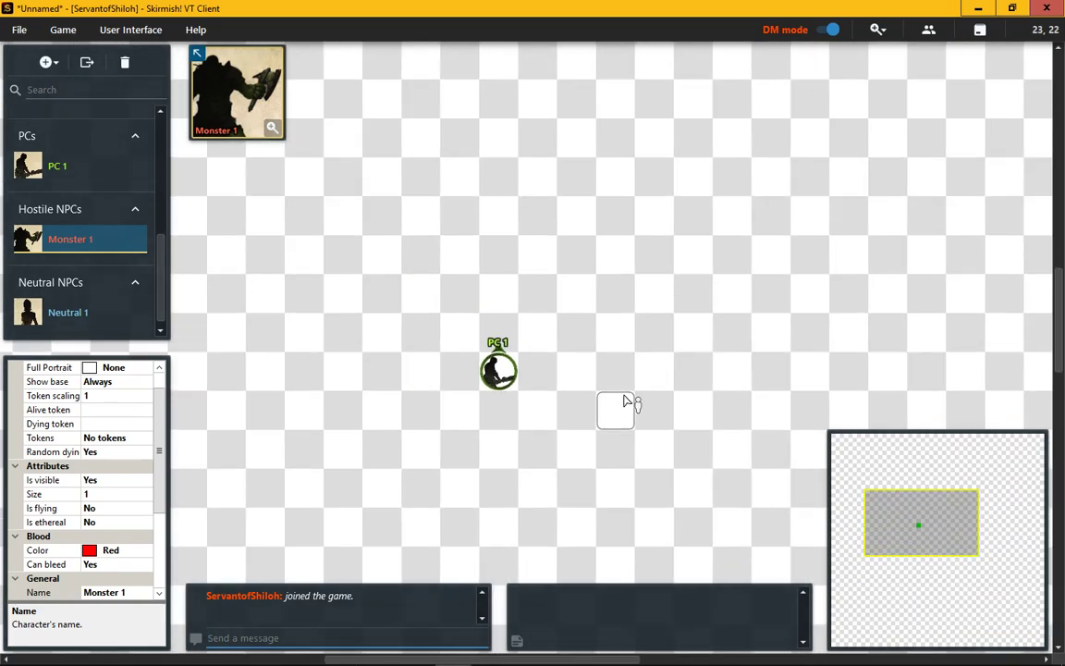
pyautogui.click(509, 384)
pyautogui.scroll(3, 541, 404)
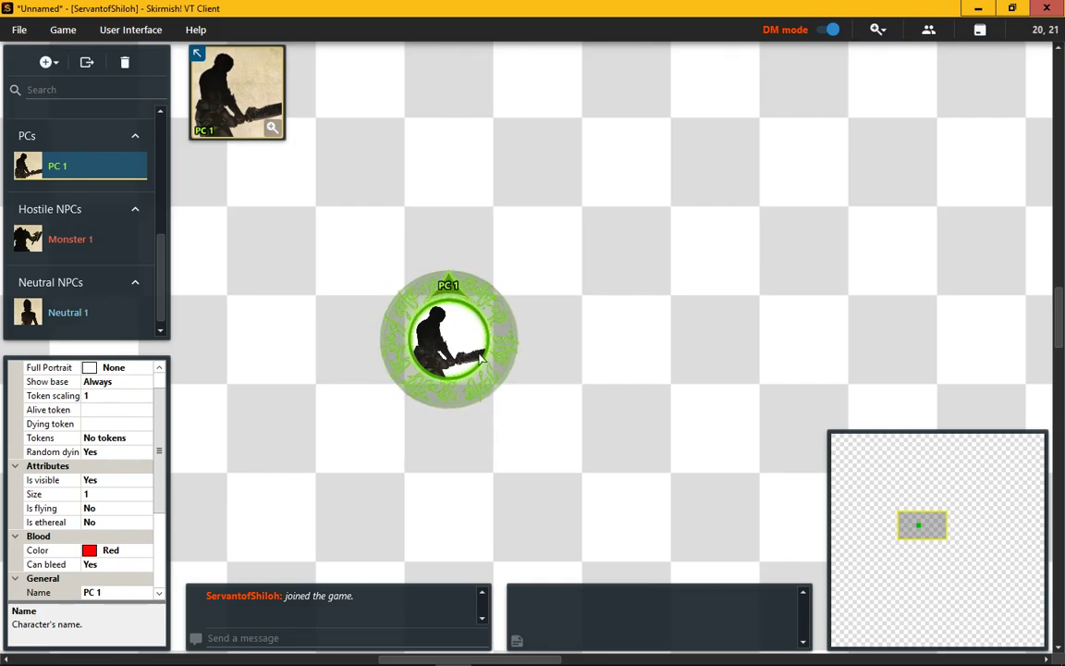
pyautogui.scroll(-2, 467, 393)
pyautogui.scroll(-3, 471, 387)
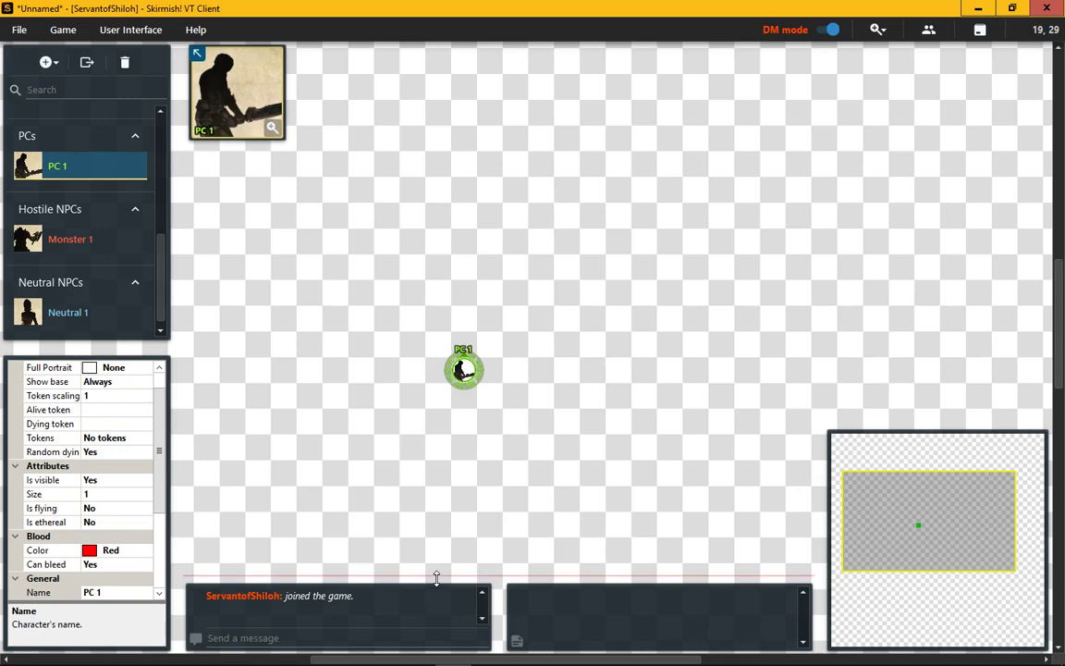
# Send the chat message "Hi! I'm in chat!! Tada!"
pyautogui.click(356, 635)
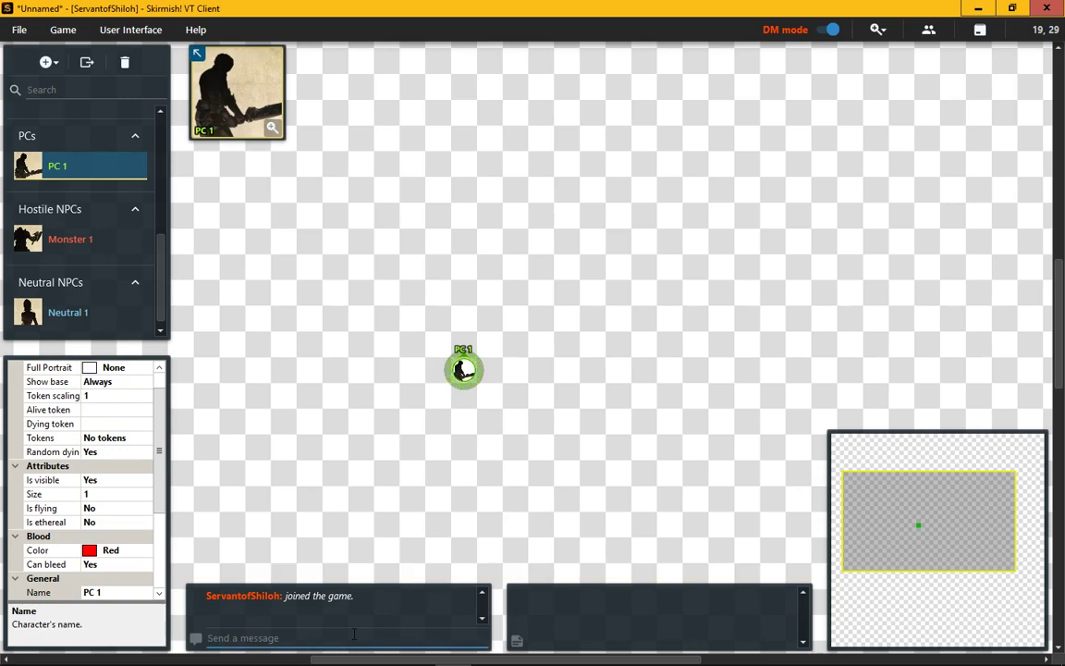
pyautogui.write("Hi! I'm in chat!! Tada!")
pyautogui.press('Return')
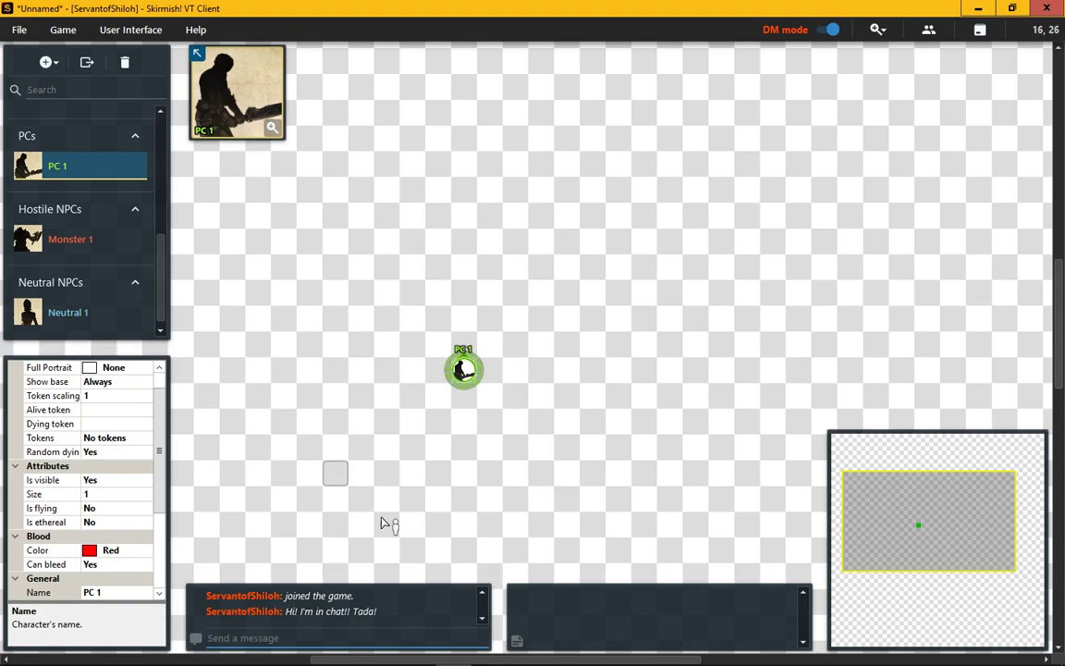
# Make the chat area slightly taller and adjust the split between the character list and the properties panel
pyautogui.moveTo(490, 574)
pyautogui.mouseDown()
pyautogui.moveTo(486, 459)
pyautogui.moveTo(492, 569)
pyautogui.mouseUp()
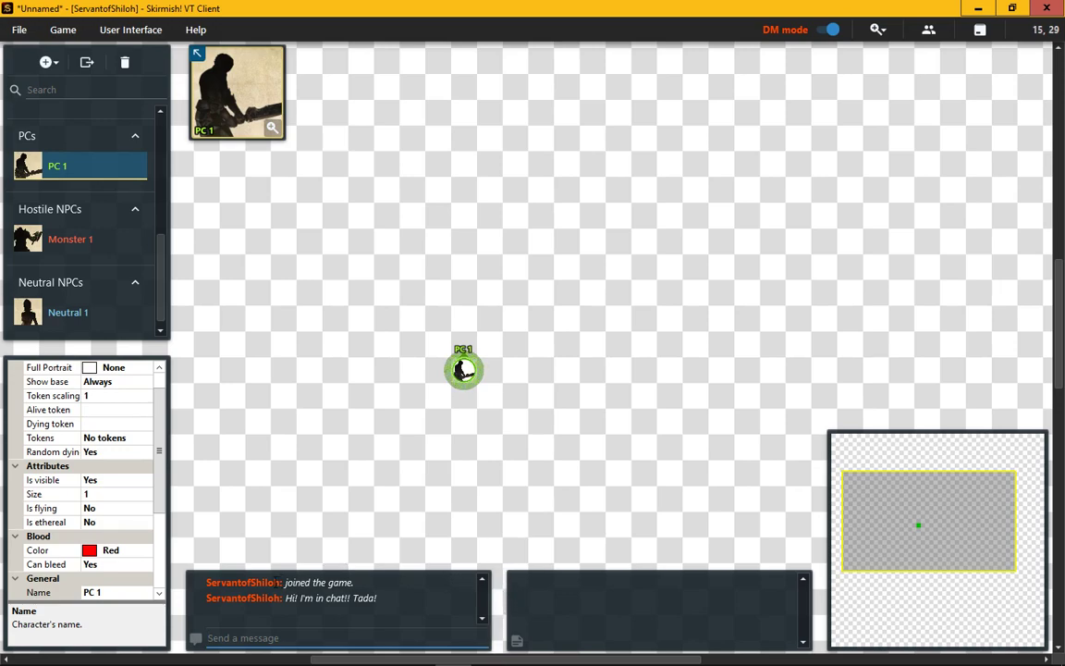
pyautogui.moveTo(80, 359)
pyautogui.mouseDown()
pyautogui.moveTo(78, 384)
pyautogui.moveTo(76, 277)
pyautogui.moveTo(77, 372)
pyautogui.moveTo(77, 351)
pyautogui.mouseUp()
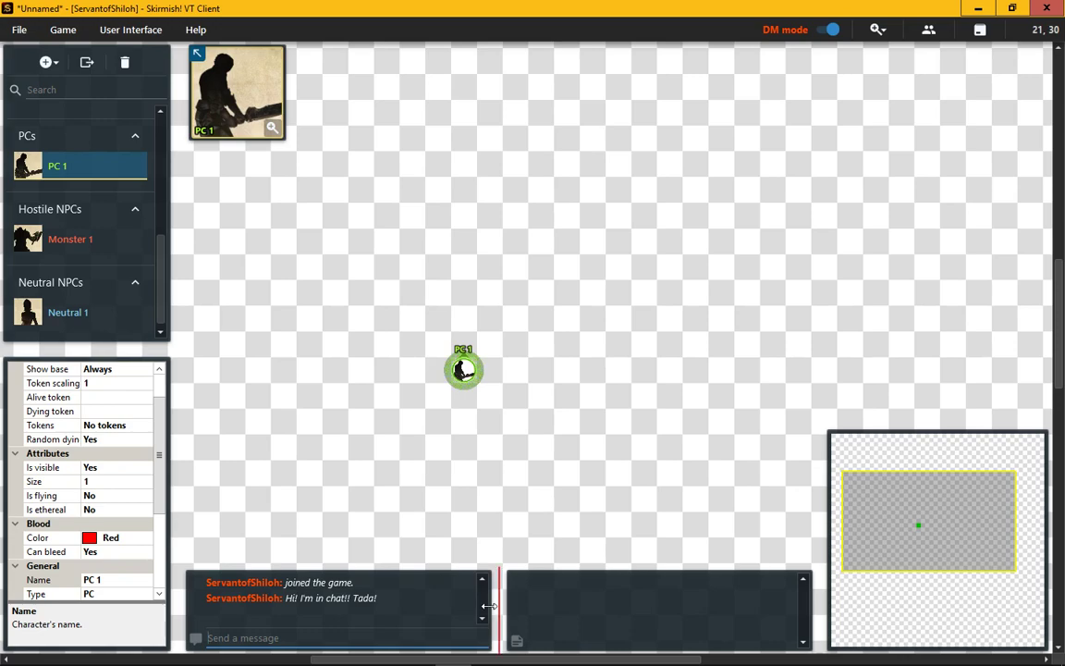
# Hide the left panel, widen the chat panel slightly and display the left panel again
pyautogui.click(111, 32)
pyautogui.click(111, 54)
pyautogui.moveTo(410, 598); pyautogui.dragTo(426, 617)
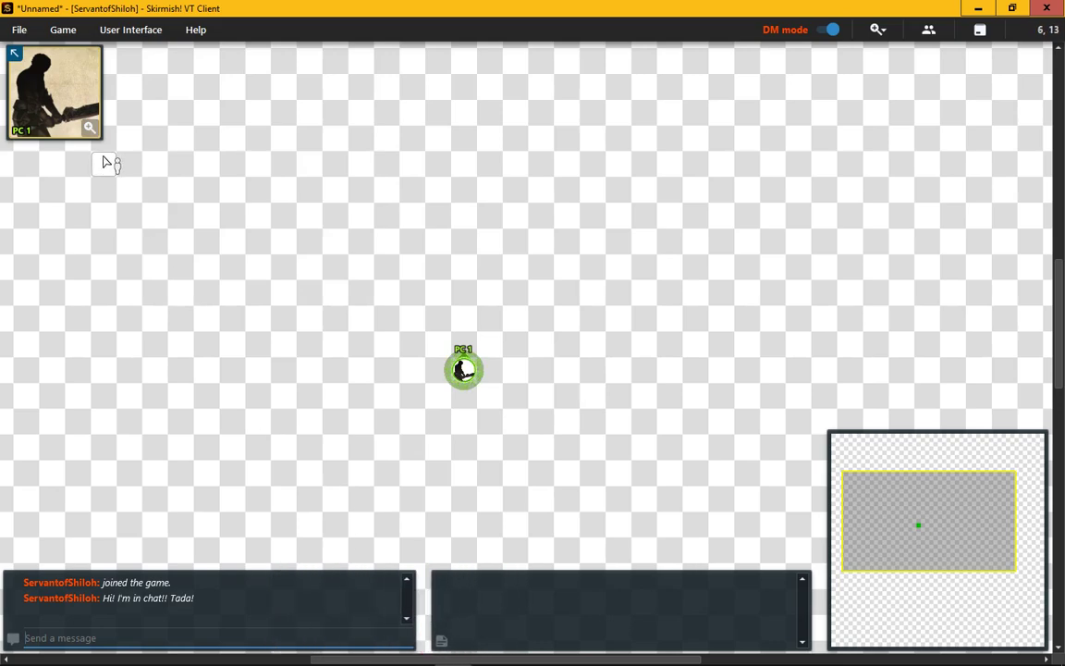
pyautogui.click(105, 38)
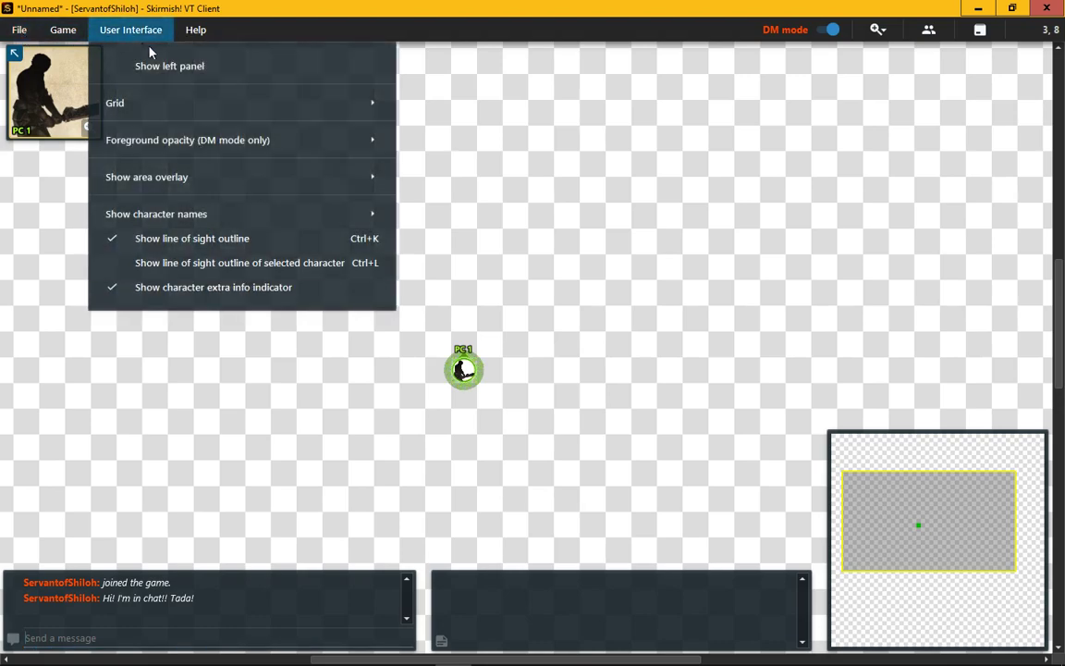
pyautogui.click(133, 62)
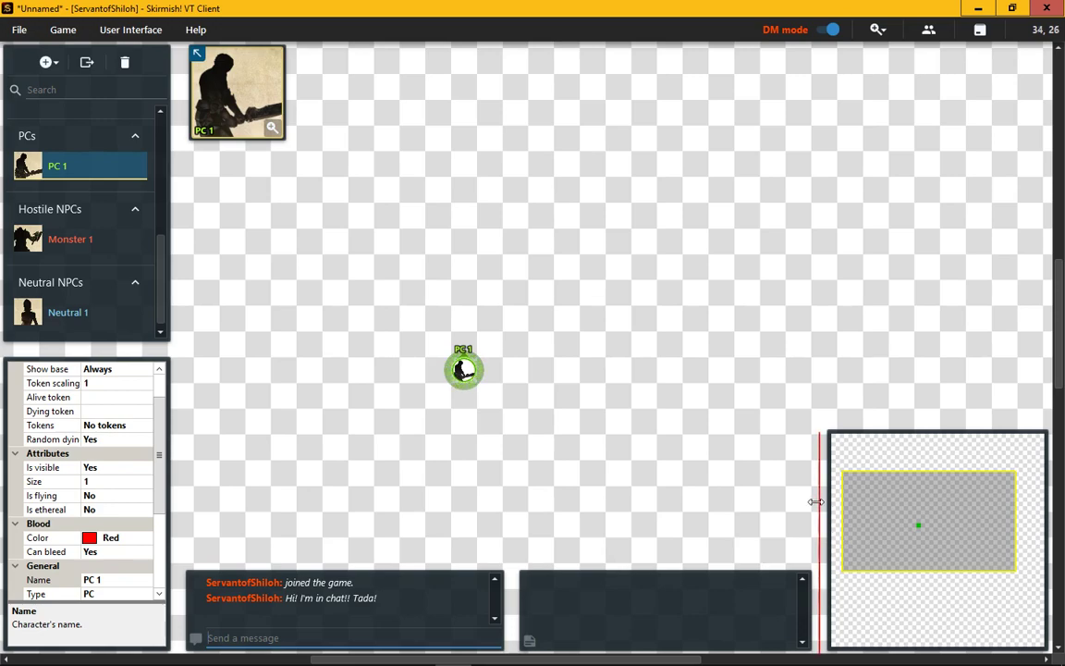
# Shrink the minimap to a small square, widening the chat and notes areas, and shift the map view slightly through the minimap
pyautogui.moveTo(816, 502); pyautogui.dragTo(945, 566)
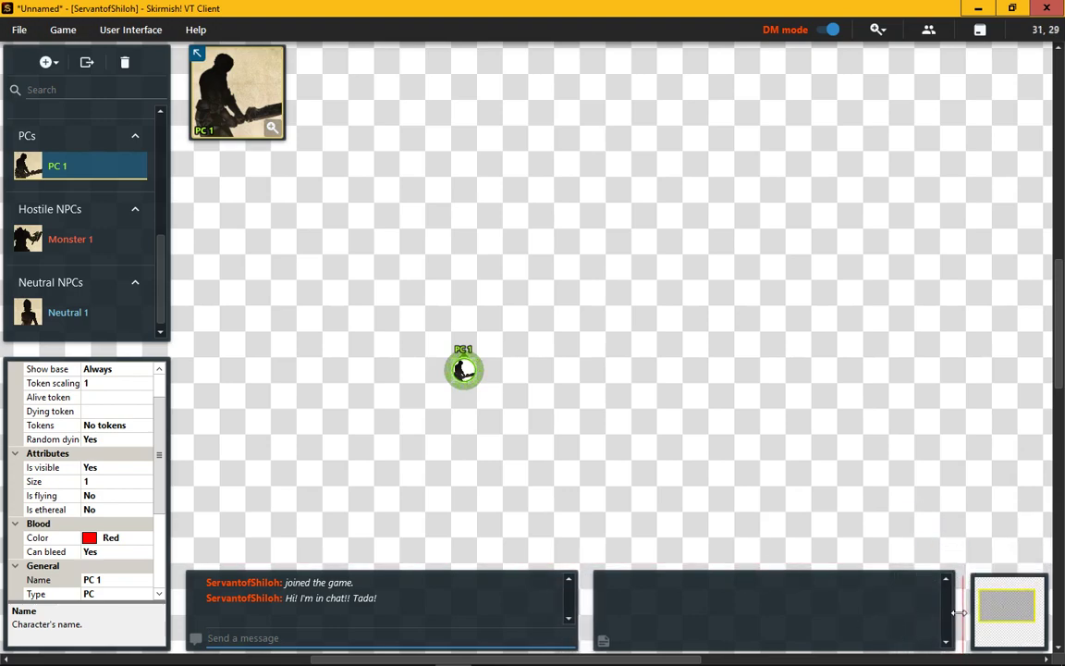
pyautogui.moveTo(969, 610); pyautogui.dragTo(956, 609)
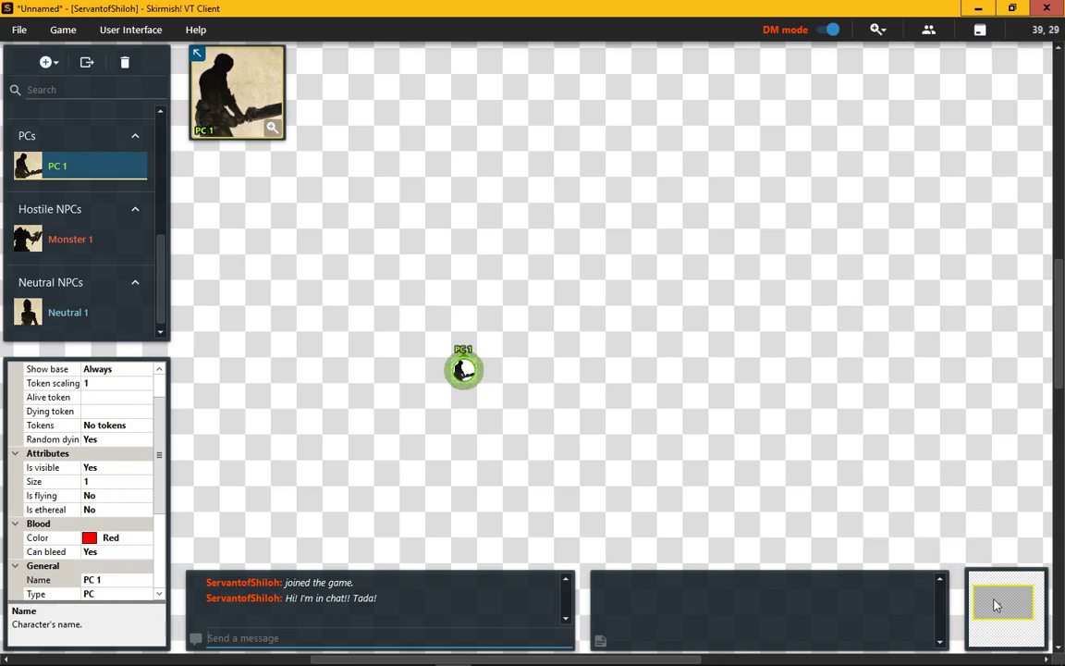
pyautogui.moveTo(996, 604)
pyautogui.mouseDown()
pyautogui.moveTo(995, 624)
pyautogui.moveTo(1006, 619)
pyautogui.moveTo(999, 606)
pyautogui.mouseUp()
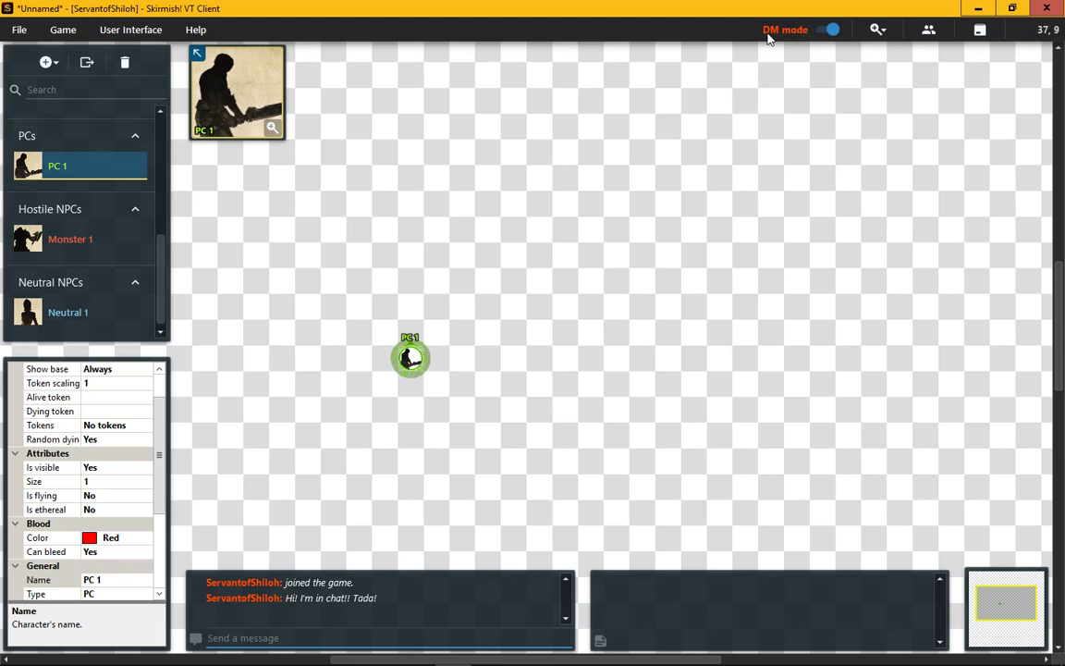
# Switch to Player mode to view the player's interface, and return to DM mode
pyautogui.click(830, 34)
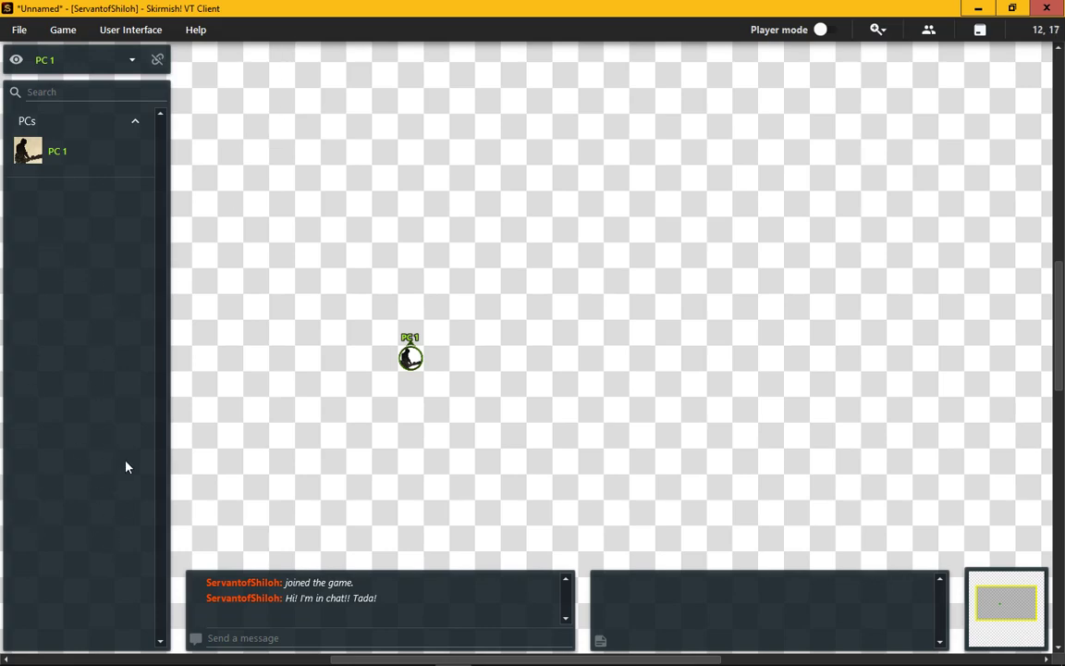
pyautogui.click(829, 33)
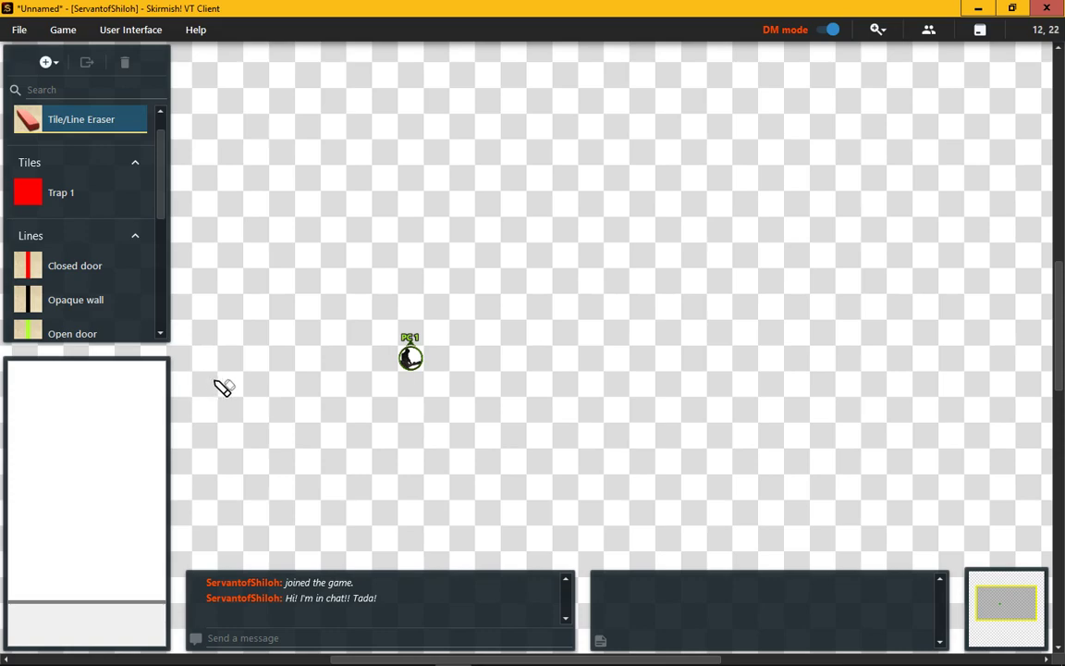
# Examine the zoom controls, zoom the map in and out, and adjust the zoom slider for a slightly closer view
pyautogui.click(878, 33)
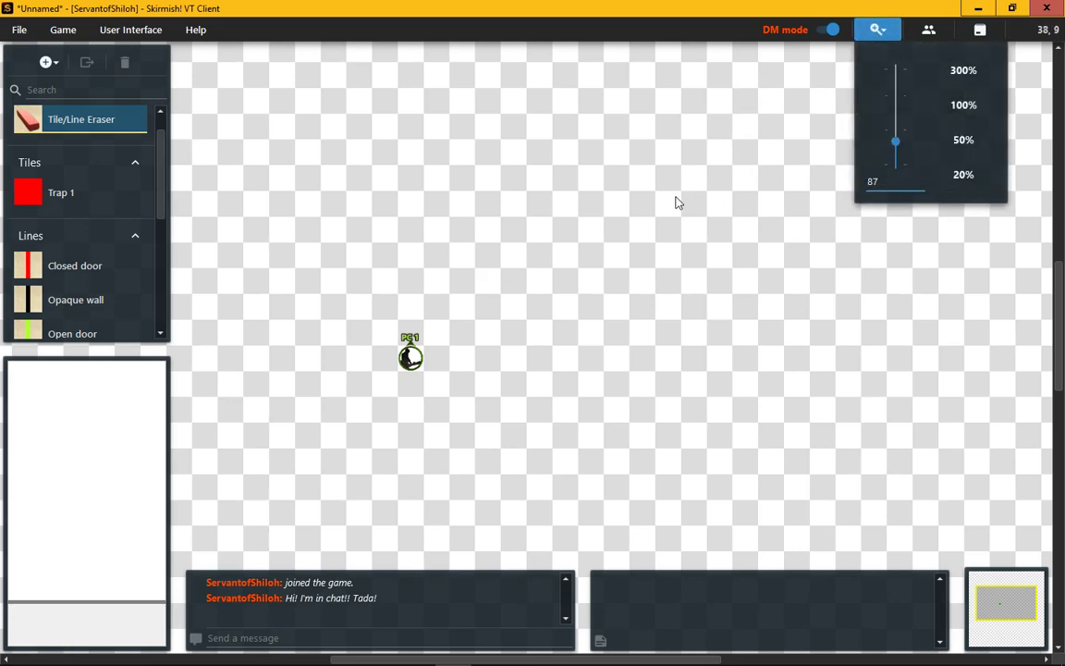
pyautogui.click(658, 235)
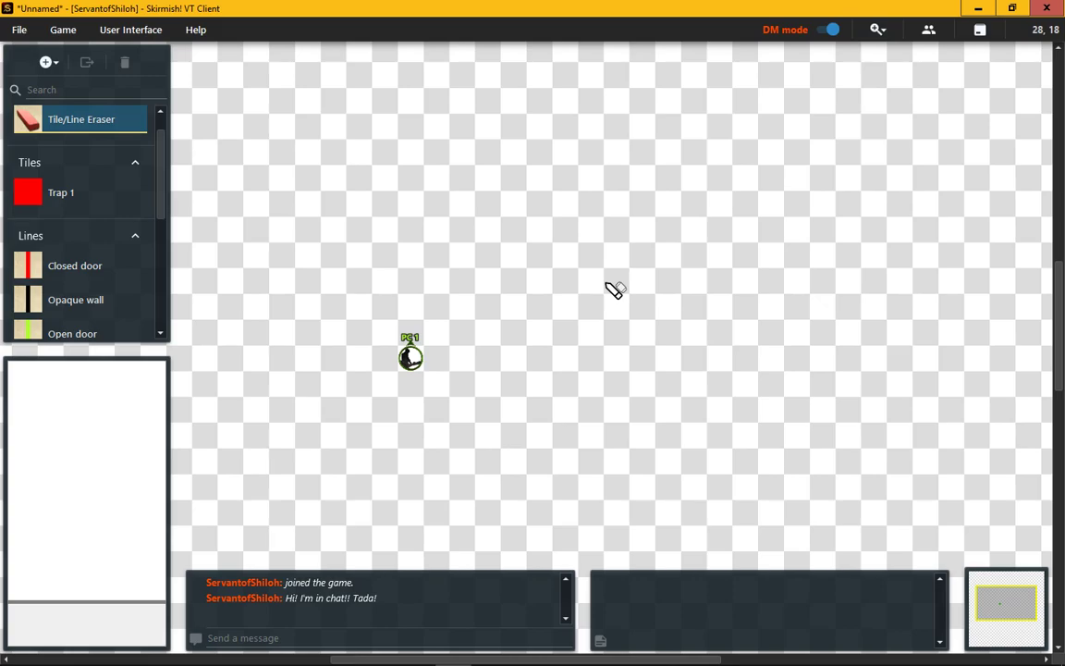
pyautogui.scroll(2, 614, 291)
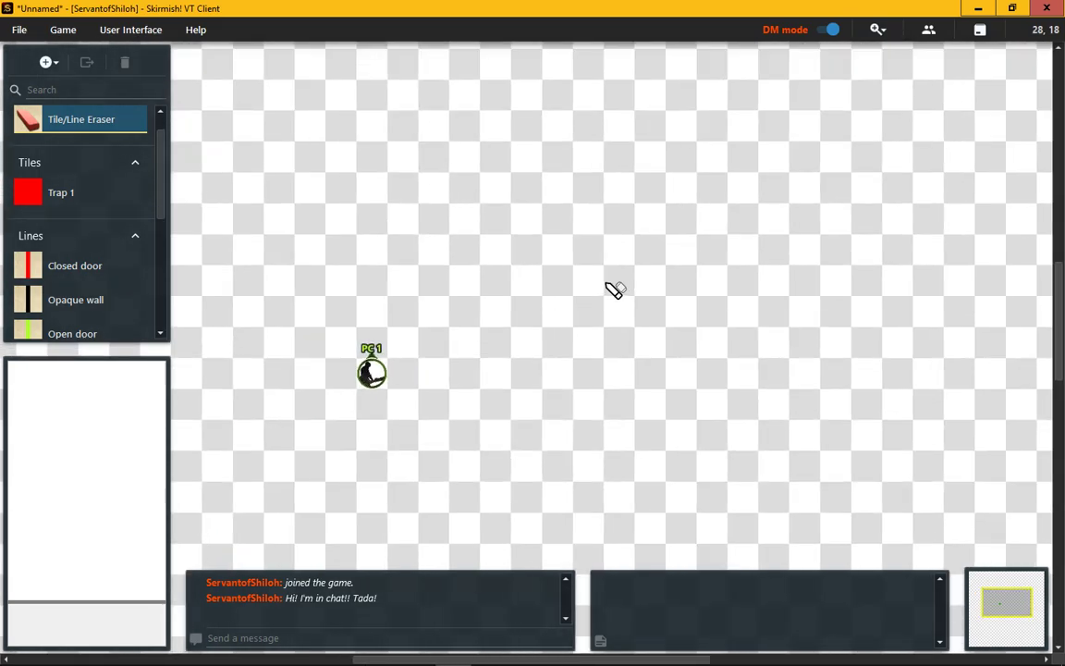
pyautogui.scroll(-4, 614, 290)
pyautogui.scroll(2, 614, 288)
pyautogui.scroll(1, 614, 288)
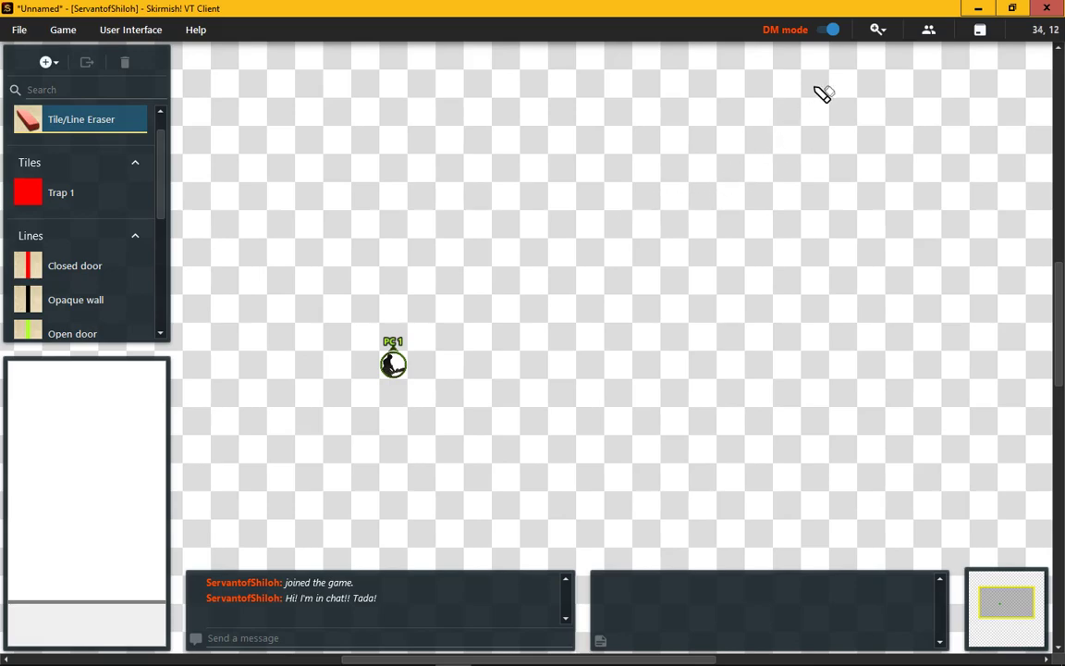
pyautogui.click(880, 31)
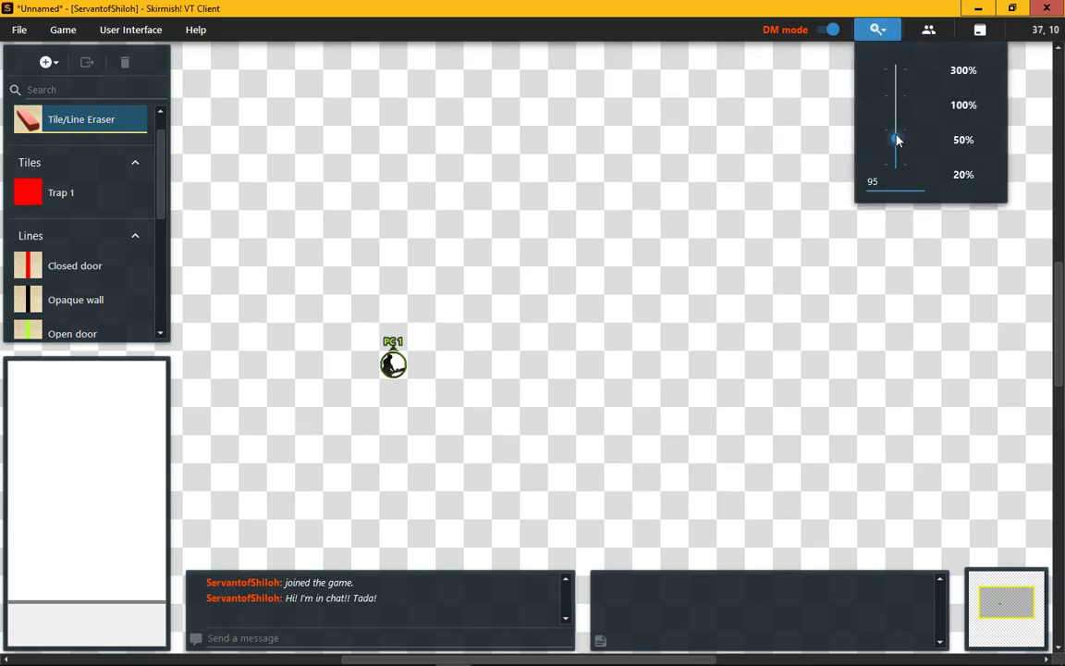
pyautogui.moveTo(897, 140); pyautogui.dragTo(809, 118)
pyautogui.click(844, 160)
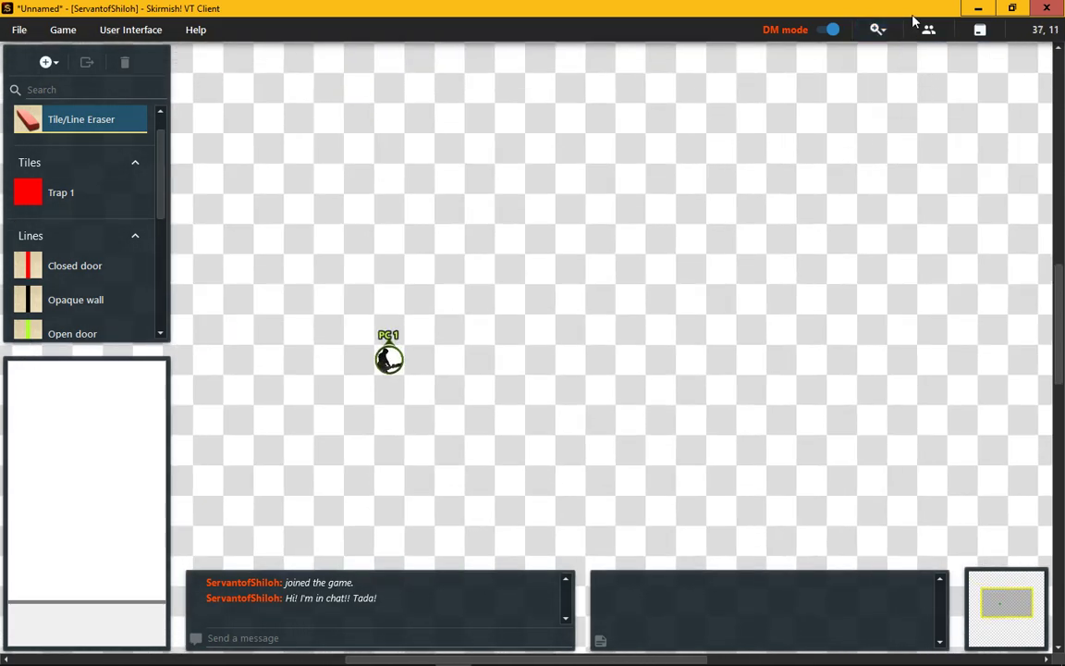
# View the friends list and its field for adding a friend, and close it
pyautogui.click(929, 32)
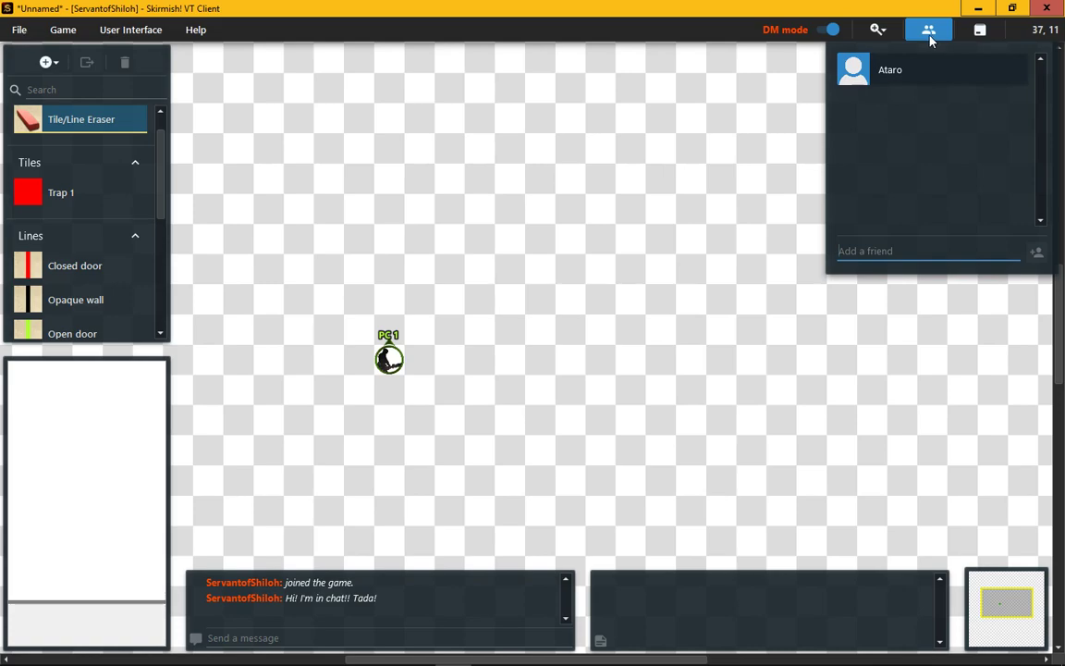
pyautogui.click(784, 200)
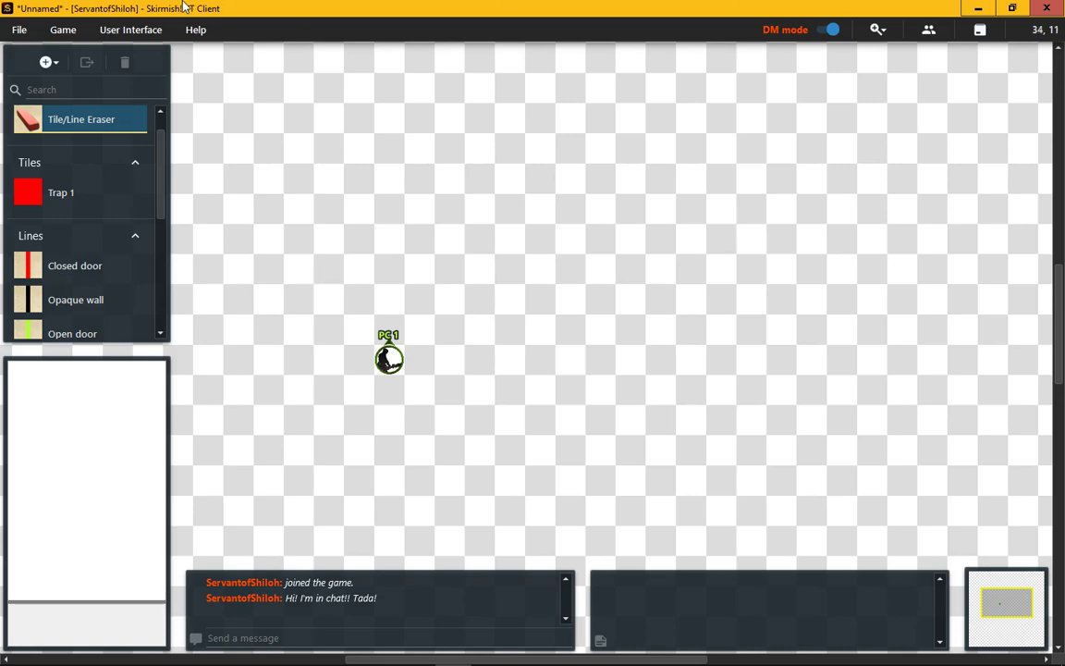
# Hide the left panel to give the map more room and display it again
pyautogui.click(121, 29)
pyautogui.click(153, 61)
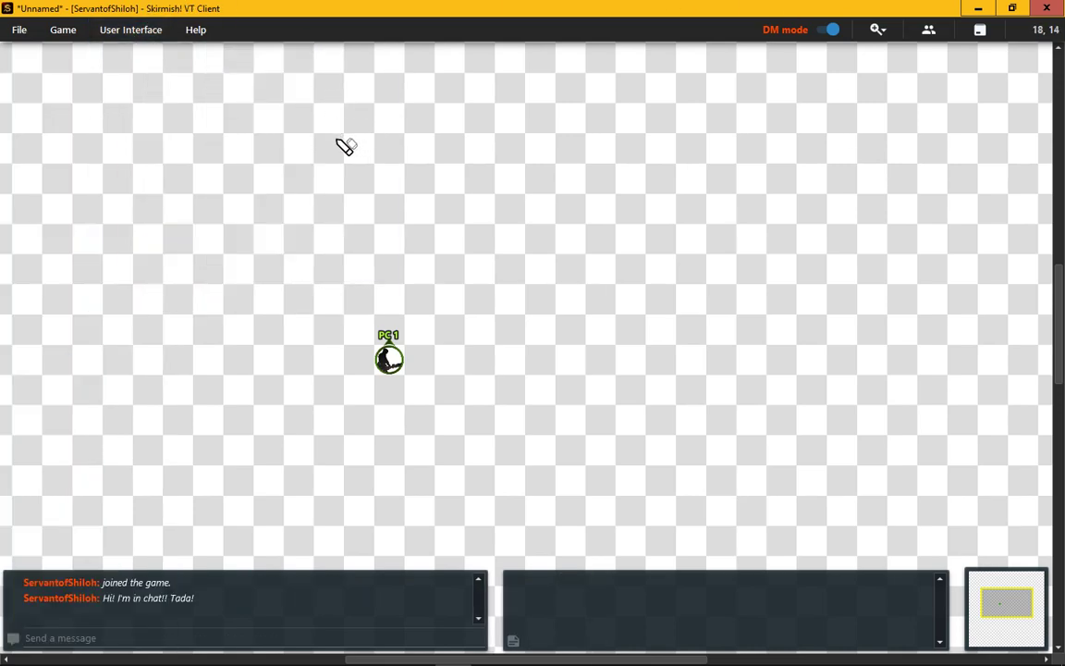
pyautogui.click(148, 32)
pyautogui.click(152, 67)
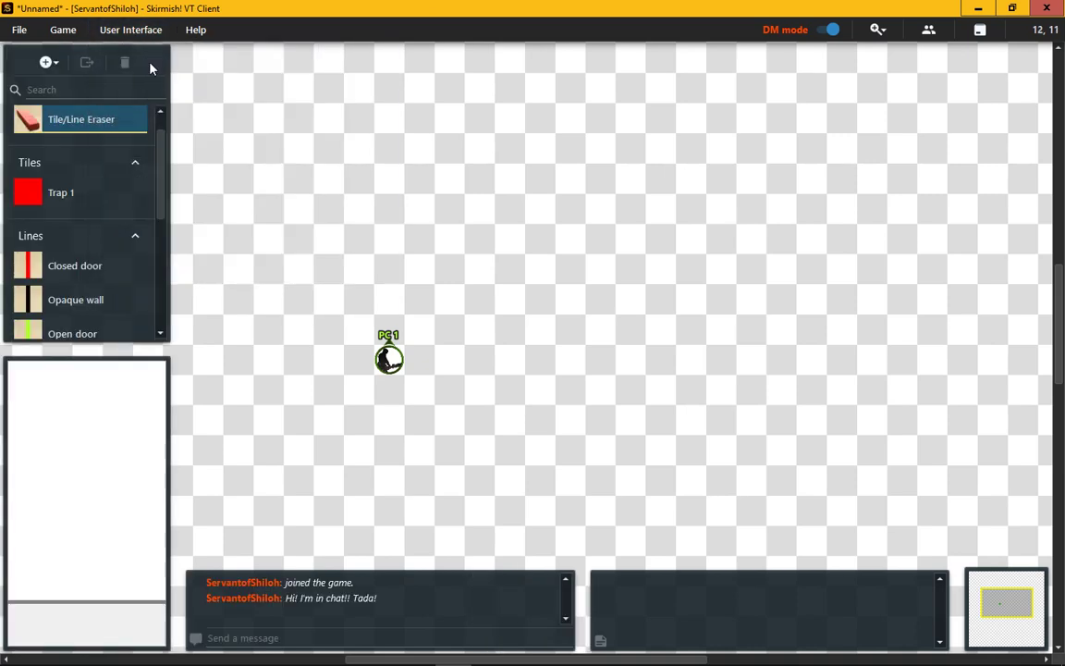